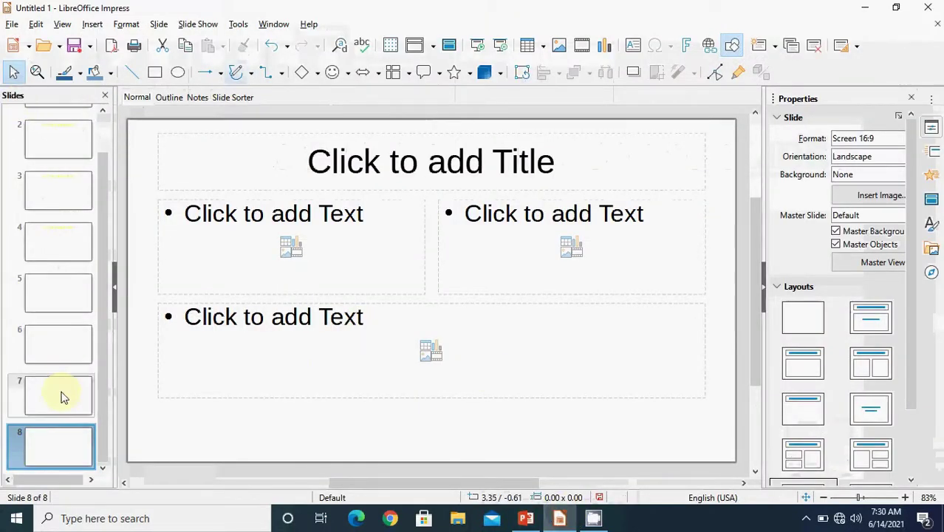
Enter "Hello Students" as the body text of slide 4
left_click(56, 231)
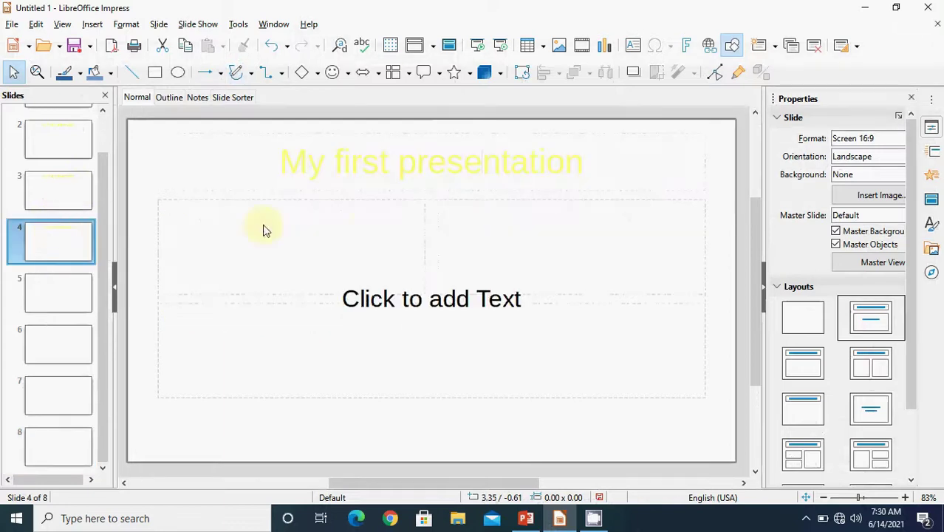
left_click(368, 228)
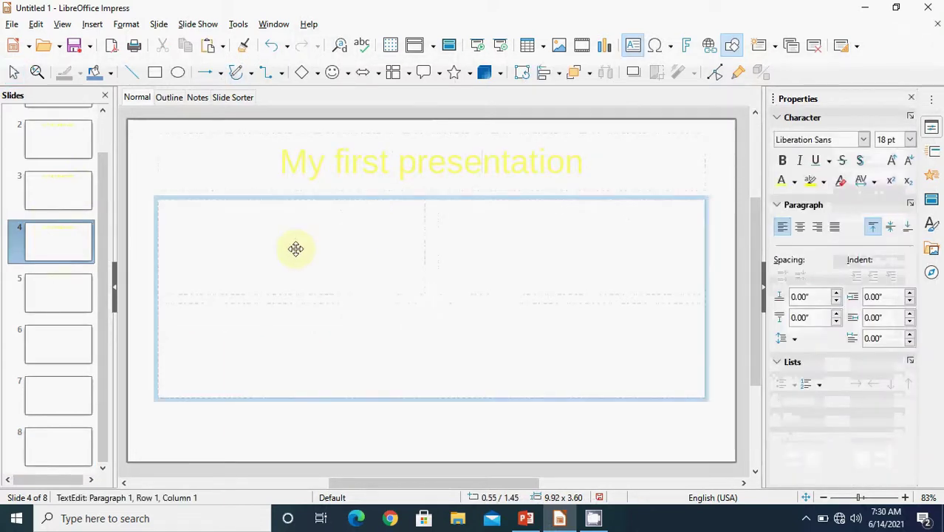
type("Hell")
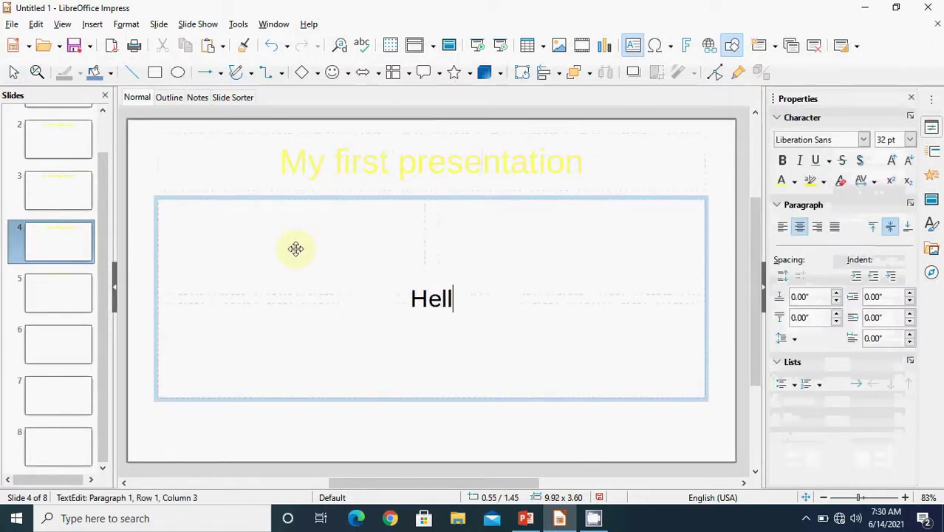
type("o Students")
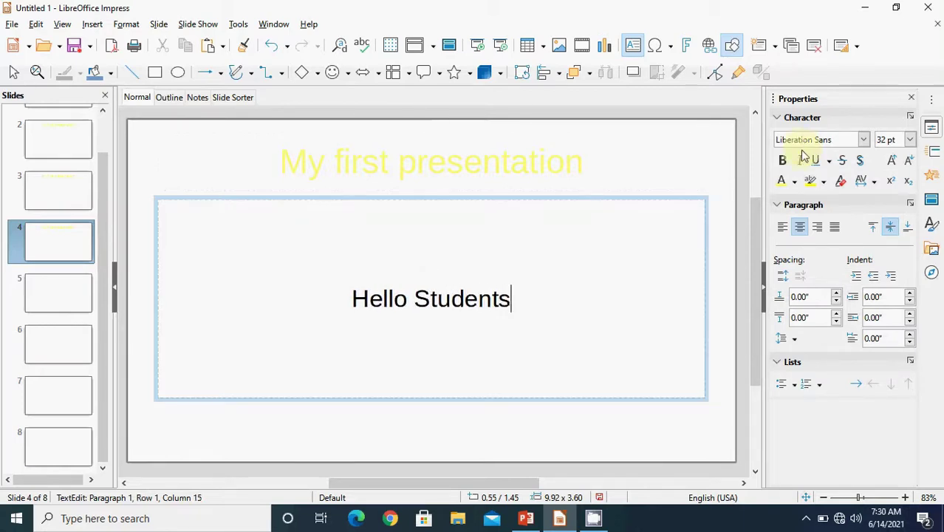
Set the "Hello Students" text in Lucida Calligraphy and give it an orange-red highlight
left_click_drag(544, 293, 308, 297)
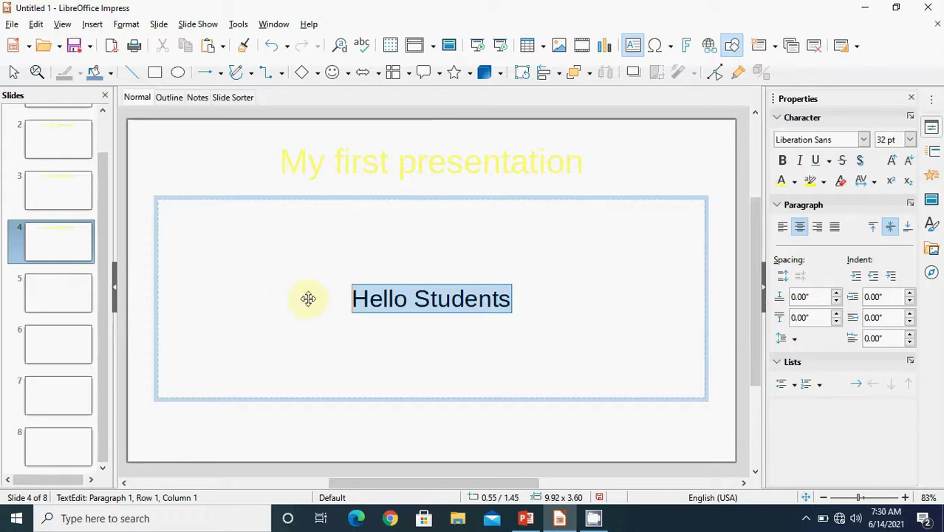
left_click(862, 139)
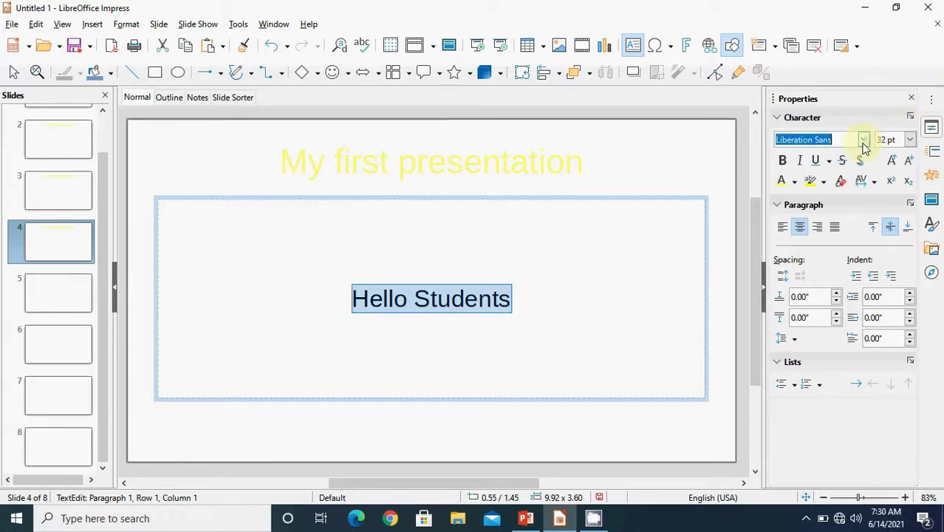
left_click(864, 139)
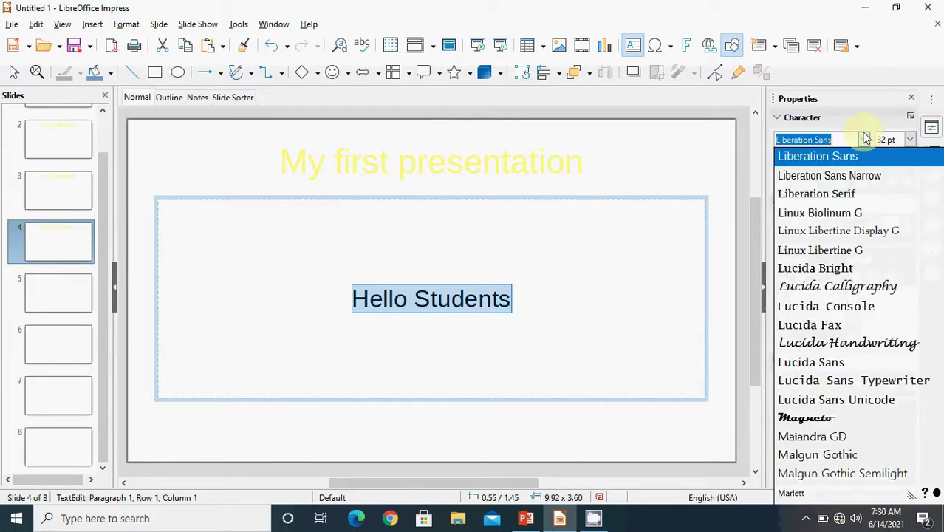
left_click(841, 288)
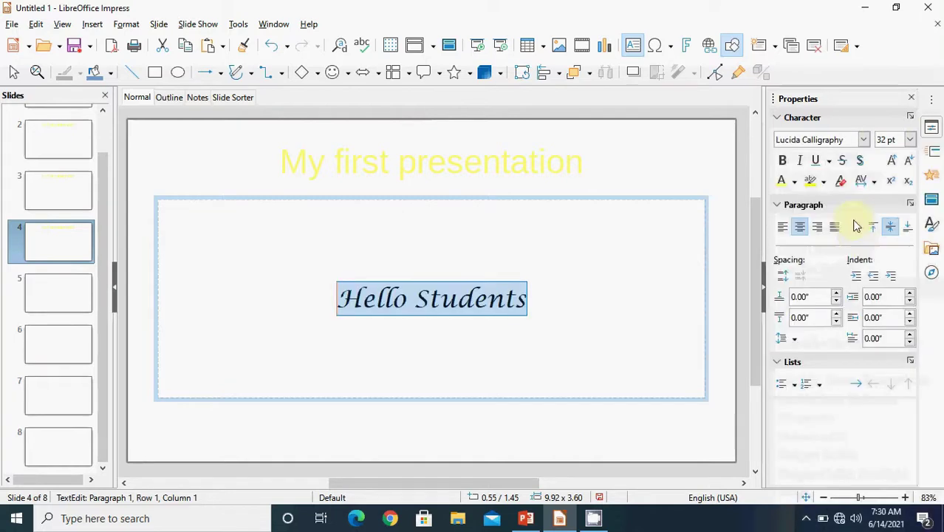
left_click(825, 182)
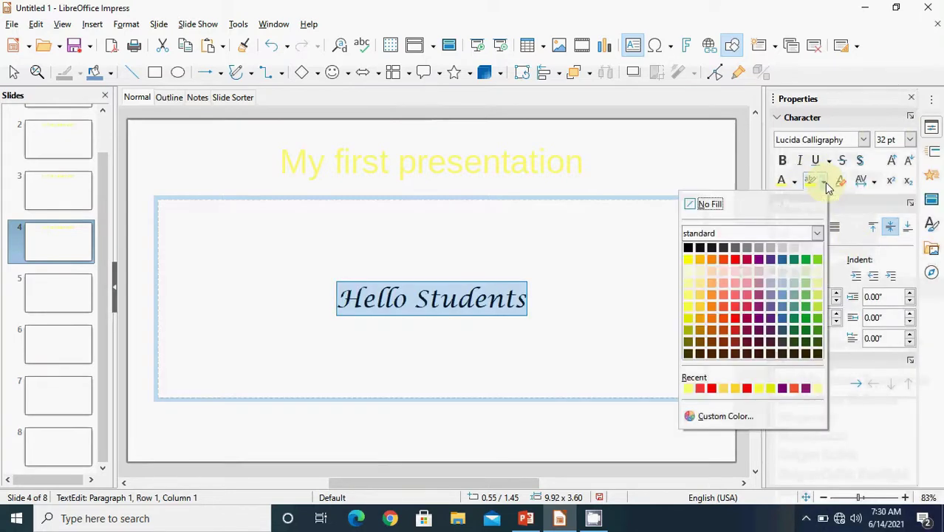
left_click(728, 307)
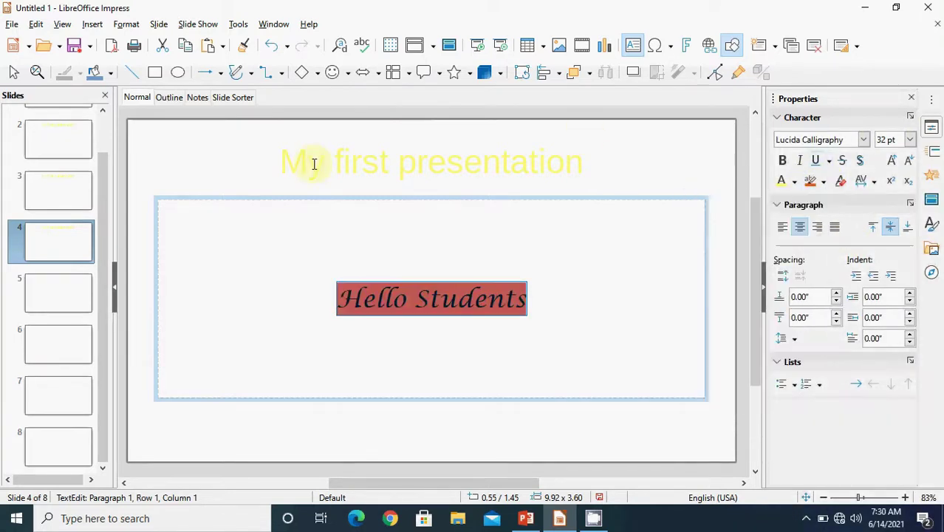
left_click(324, 215)
left_click(390, 157)
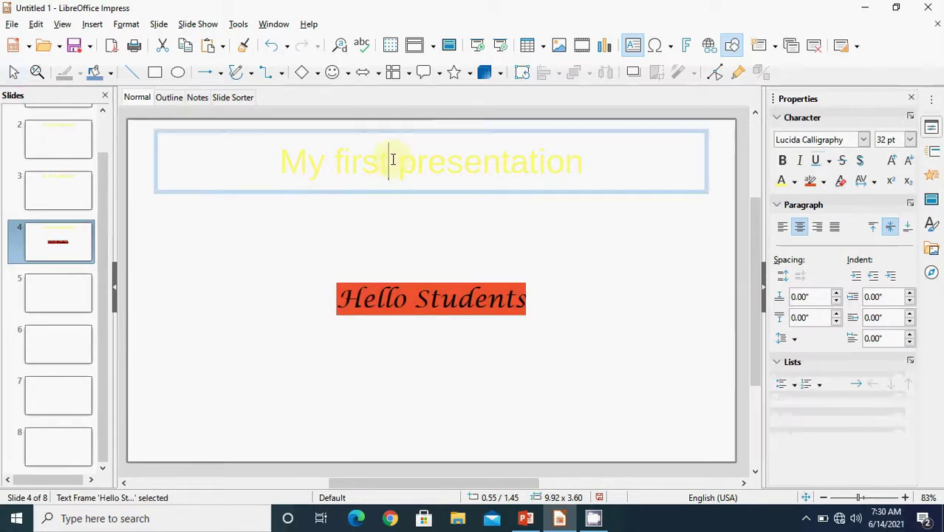
Paste a copy of slide 4 at the end of the presentation and remove the pasted copy
right_click(79, 241)
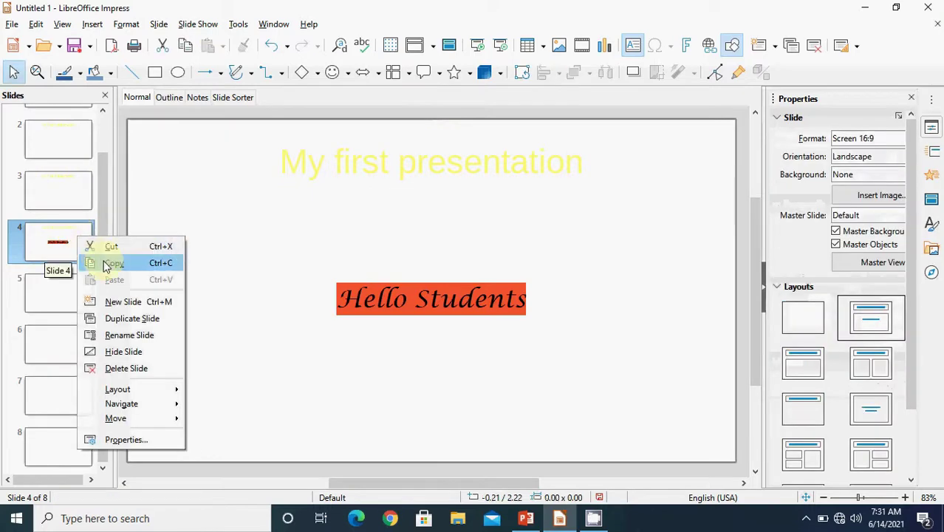
left_click(107, 265)
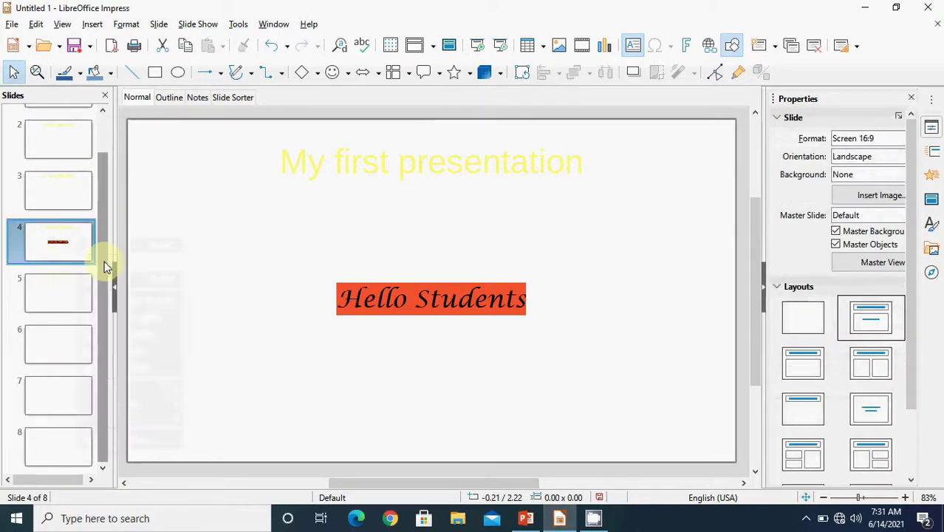
left_click(47, 370)
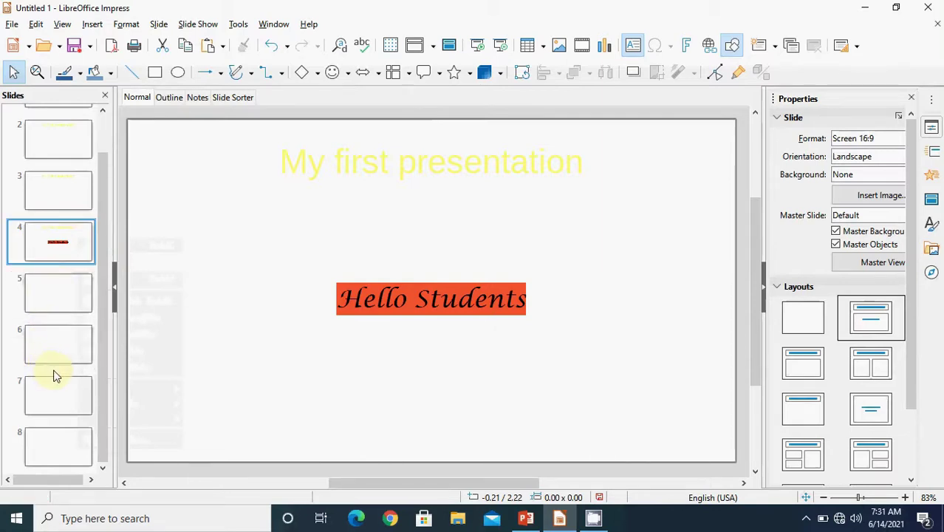
left_click(54, 372)
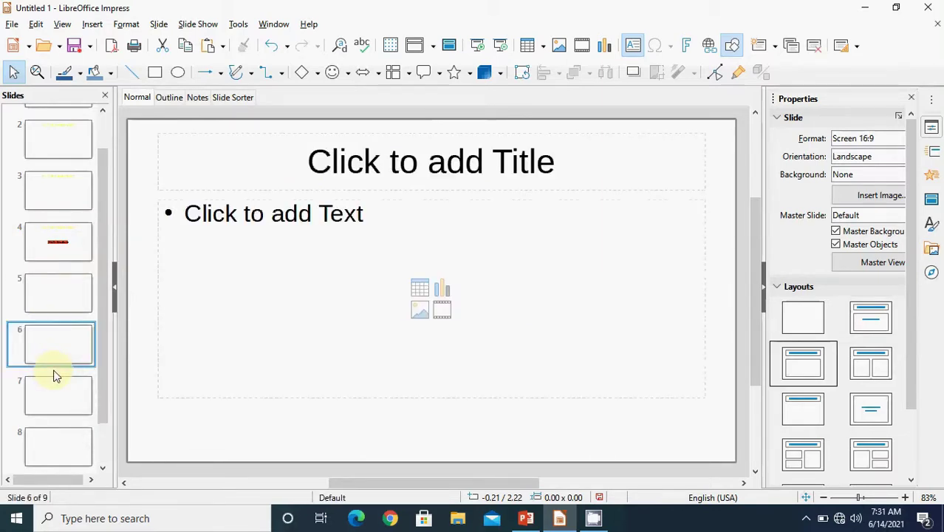
key("End")
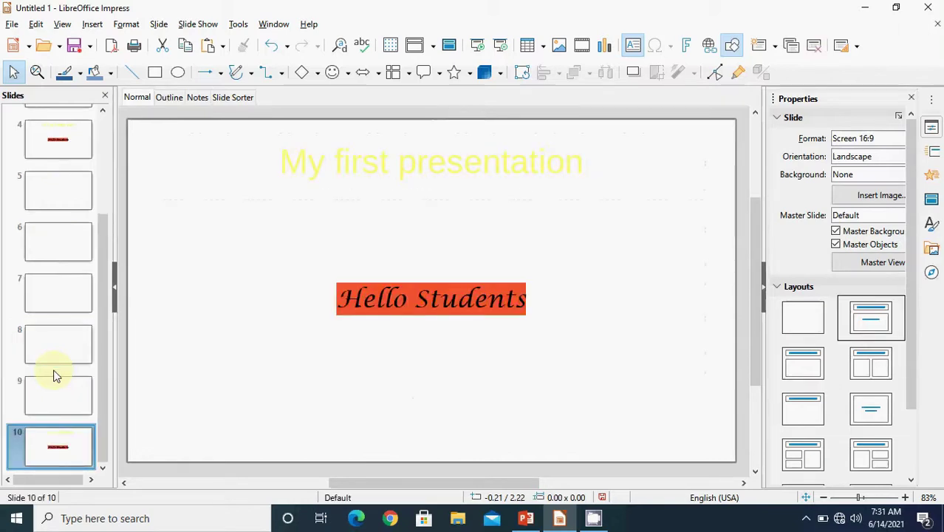
key("Delete")
Copy the "Hello Students" slide at position 4 and paste it between slides 6 and 7
key("Home")
left_click(44, 120)
left_click(43, 275)
right_click(43, 276)
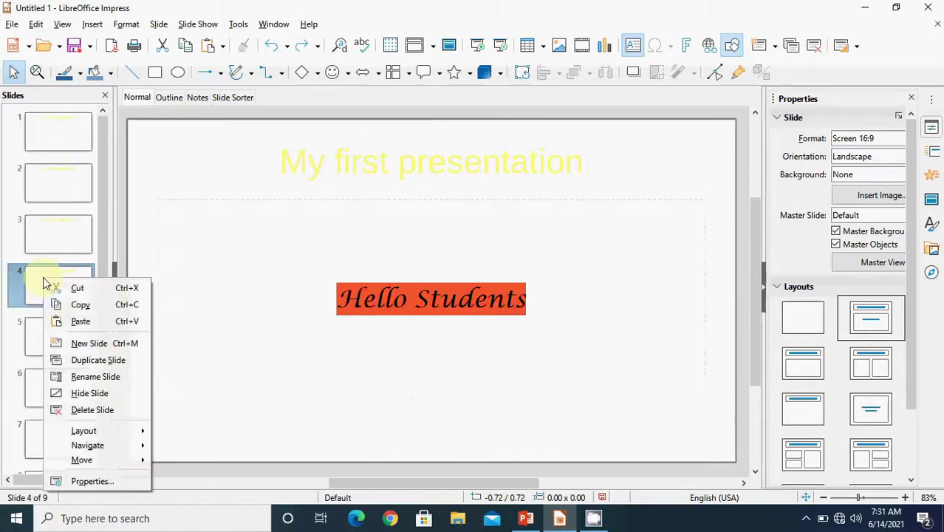
left_click(71, 306)
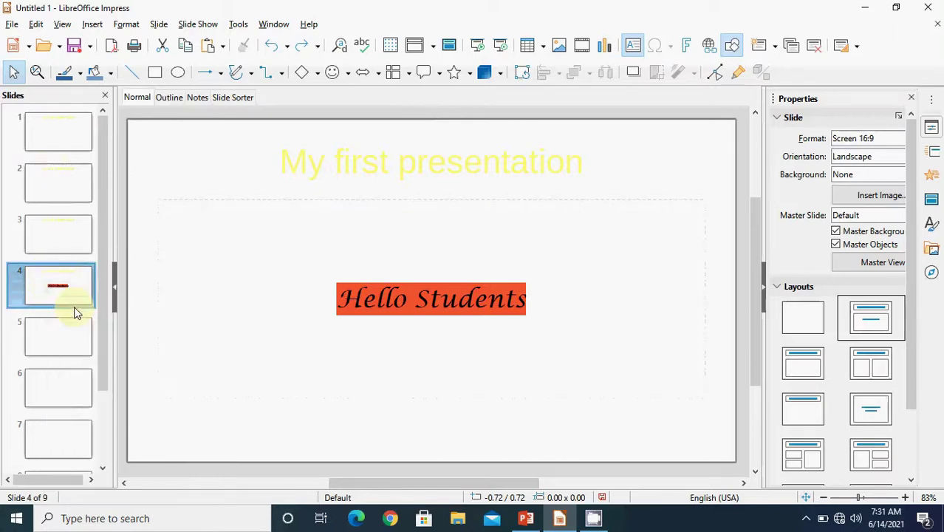
left_click(46, 417)
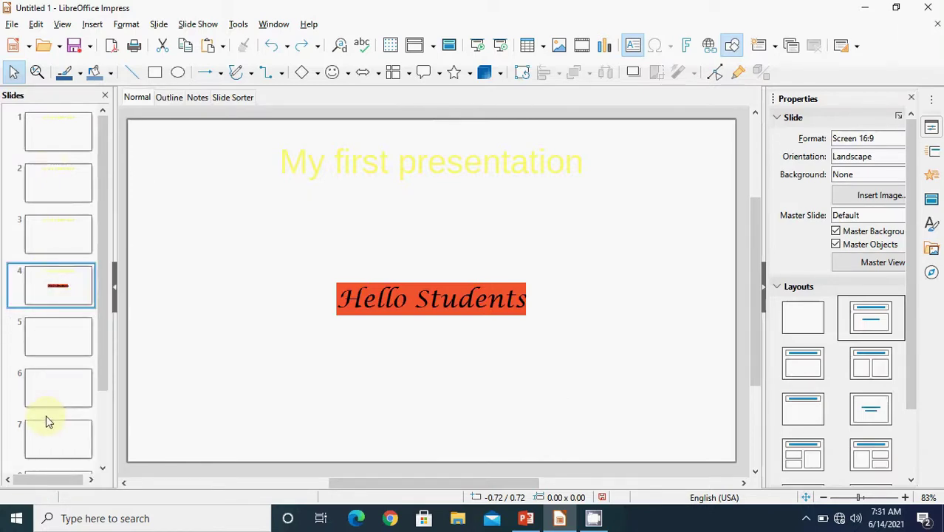
right_click(46, 421)
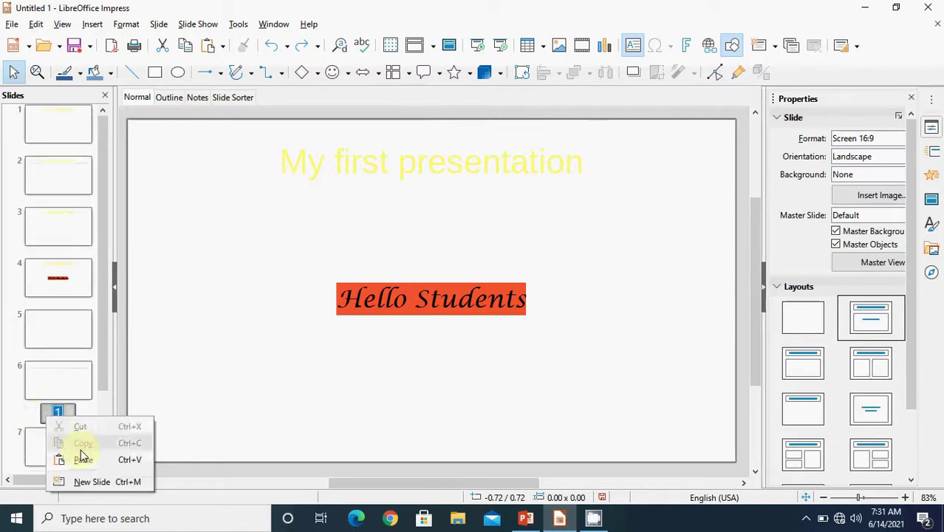
left_click(88, 465)
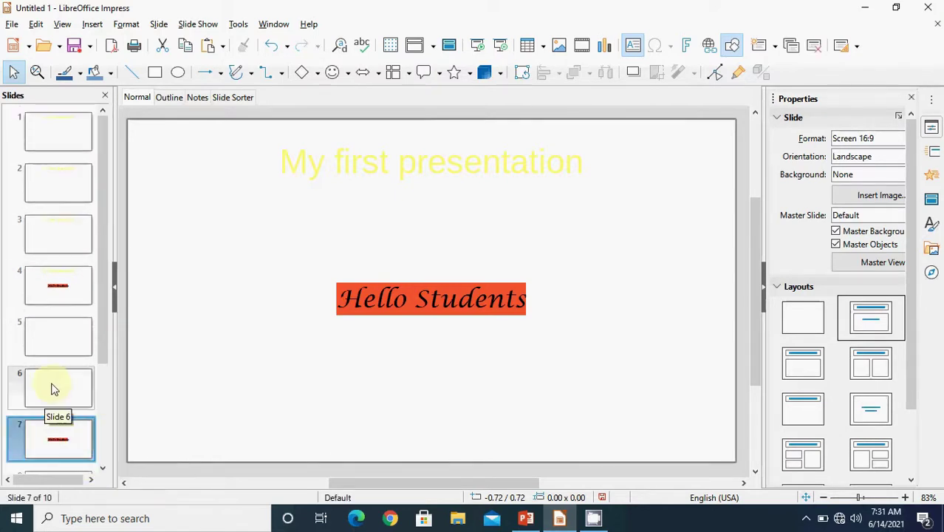
Cut slide 4 from the presentation and undo the cut
left_click_drag(101, 352, 106, 400)
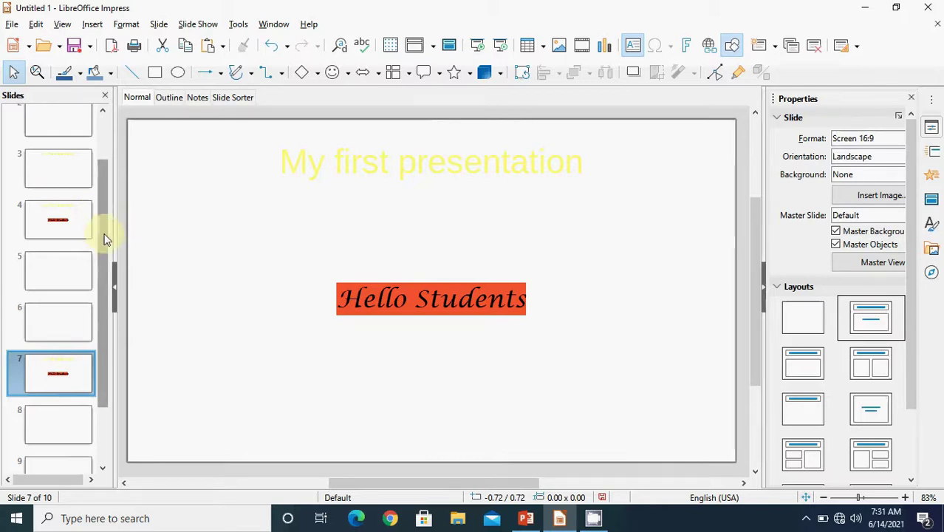
left_click_drag(102, 235, 106, 192)
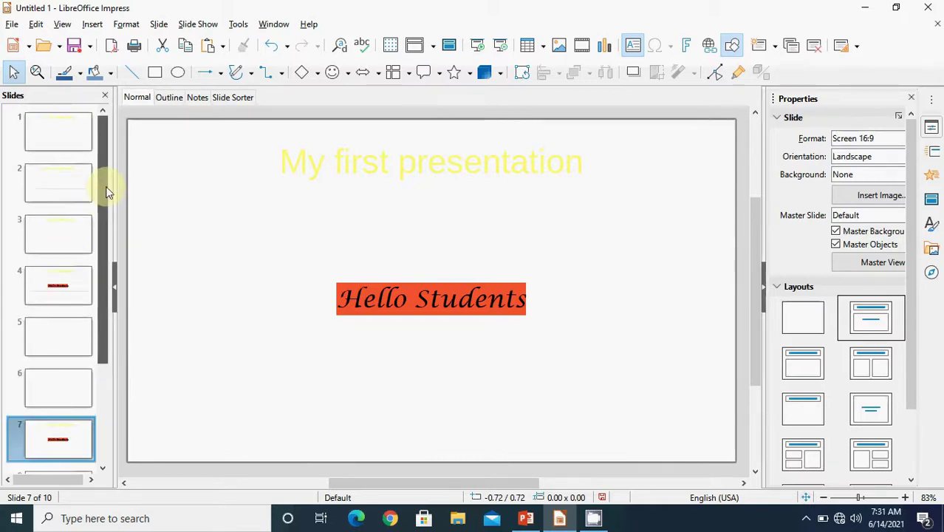
left_click(43, 299)
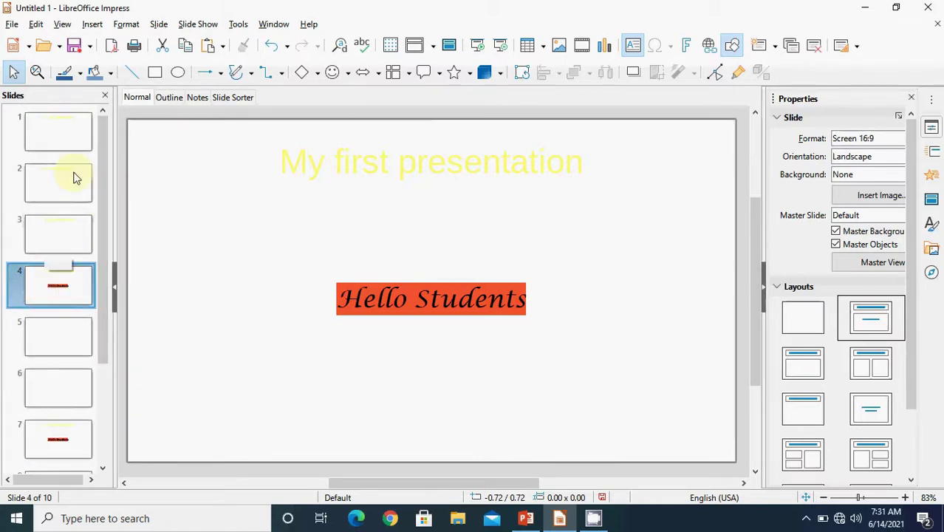
right_click(58, 296)
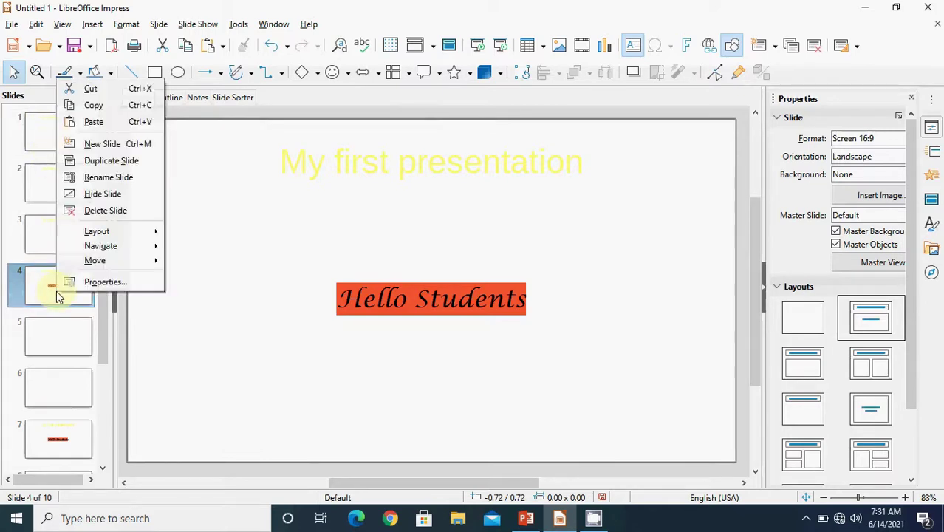
left_click(117, 89)
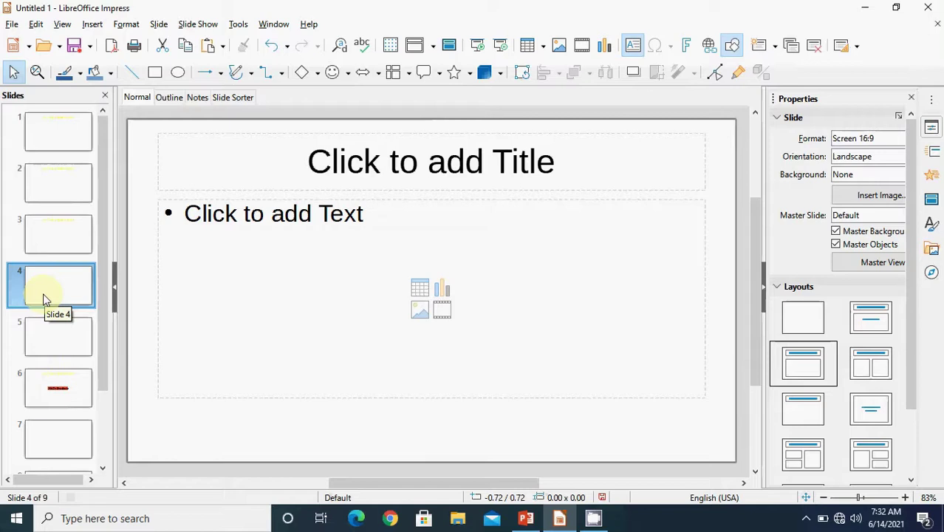
key("ctrl+z")
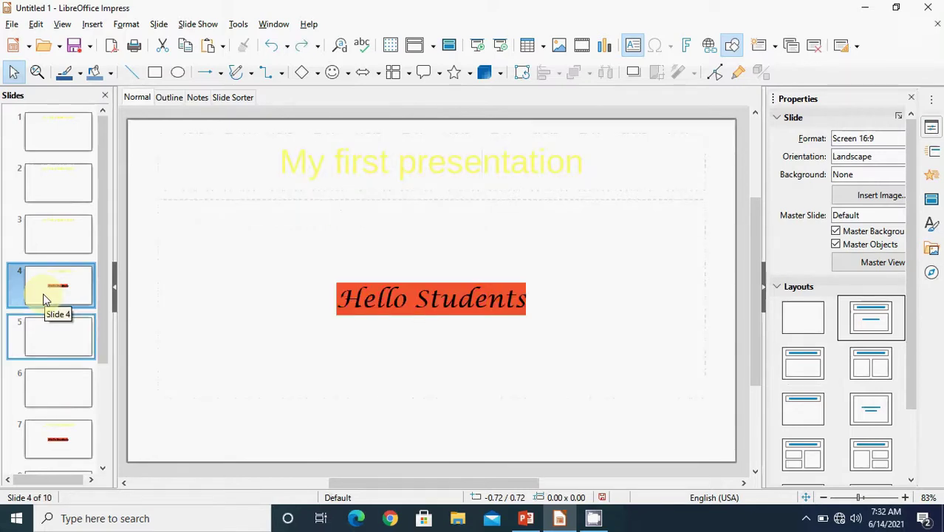
Cut slide 4 and paste it between slides 1 and 2
right_click(43, 298)
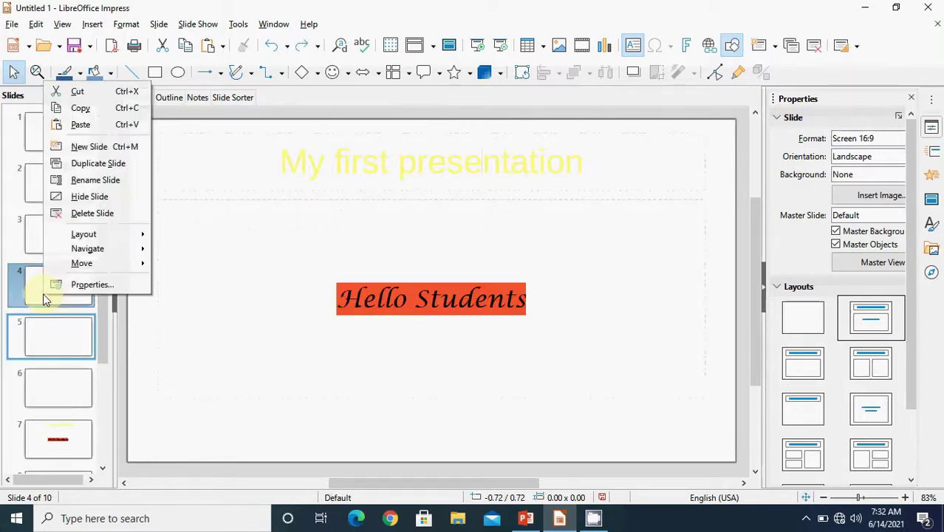
left_click(110, 96)
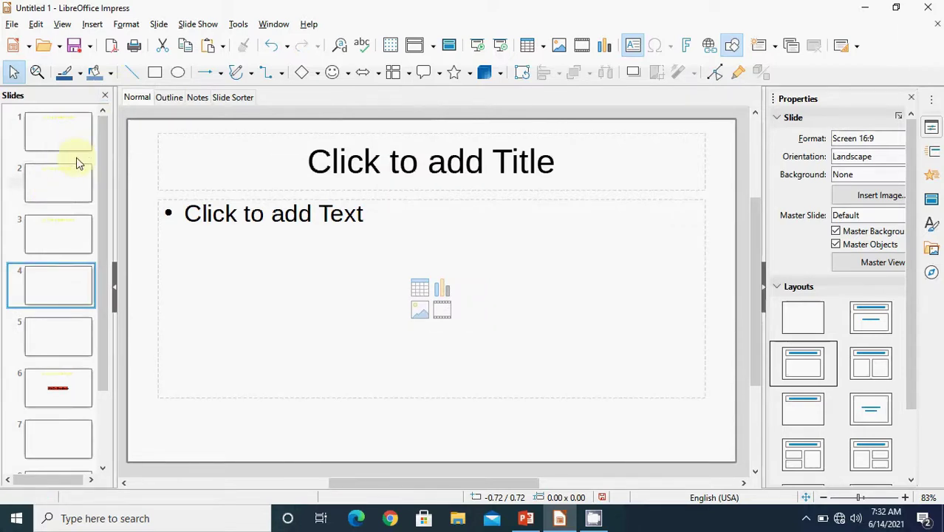
right_click(78, 164)
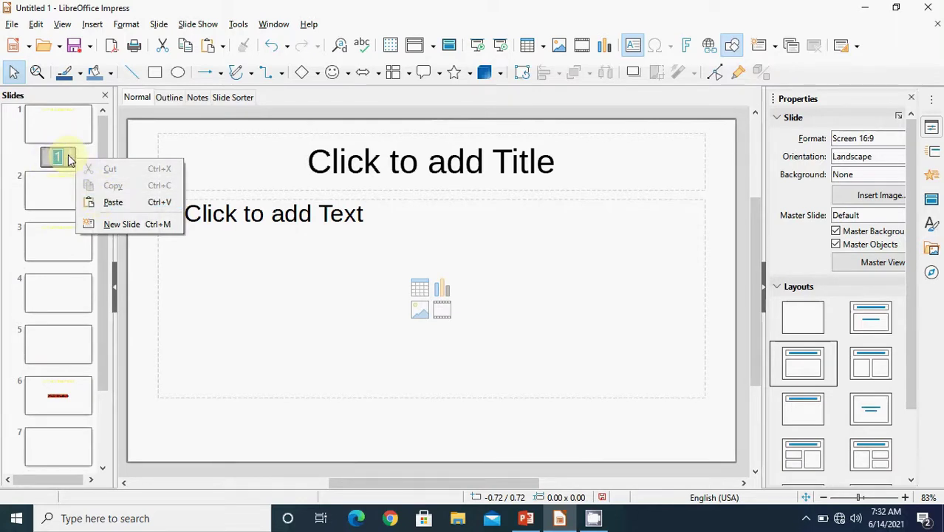
left_click(111, 205)
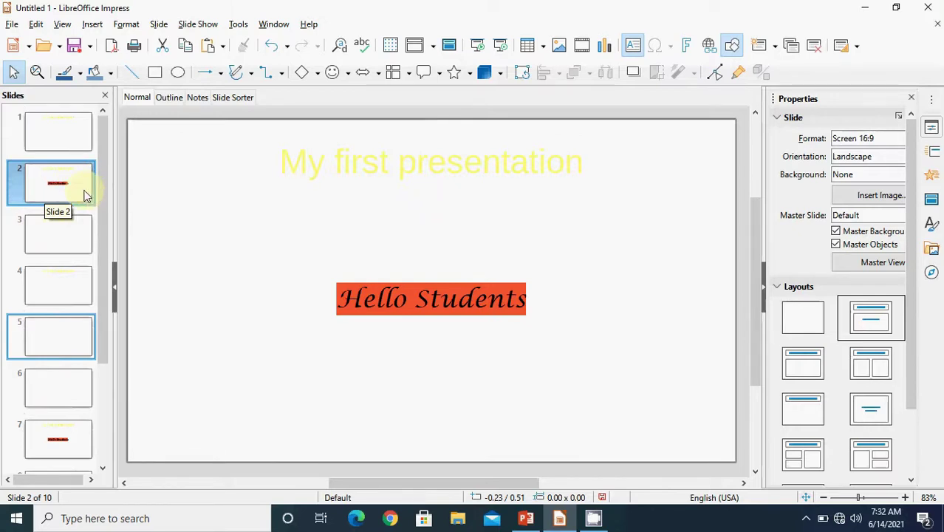
Remove the "Hello Students" slide from position 2 and paste it at the end of the presentation
right_click(84, 194)
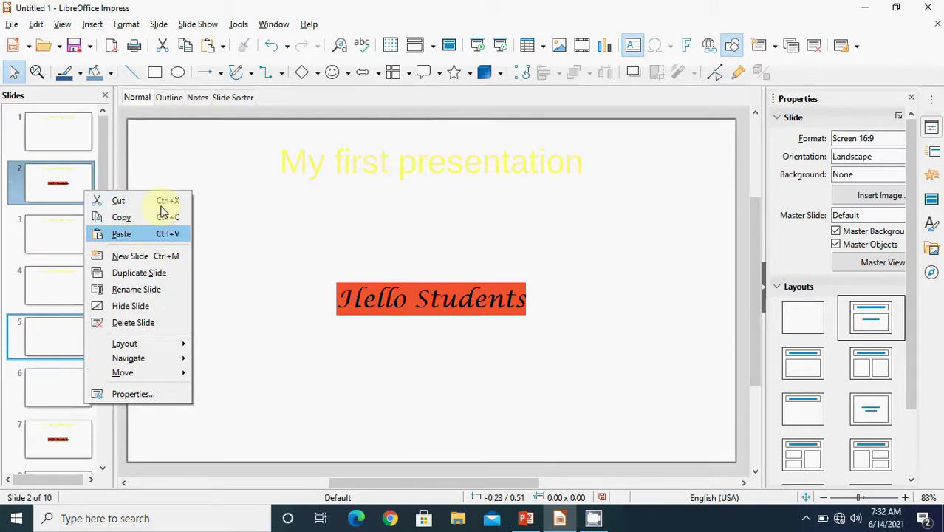
left_click(74, 194)
key("Delete")
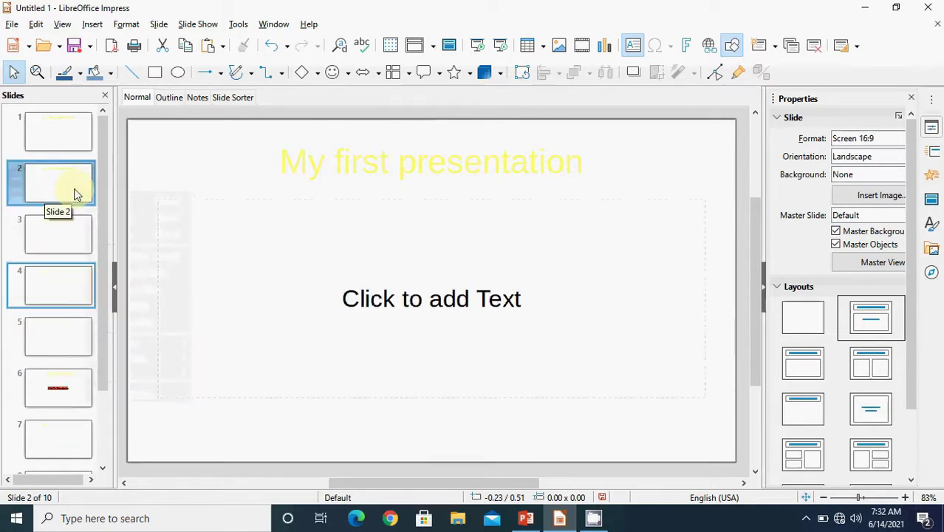
left_click(69, 316)
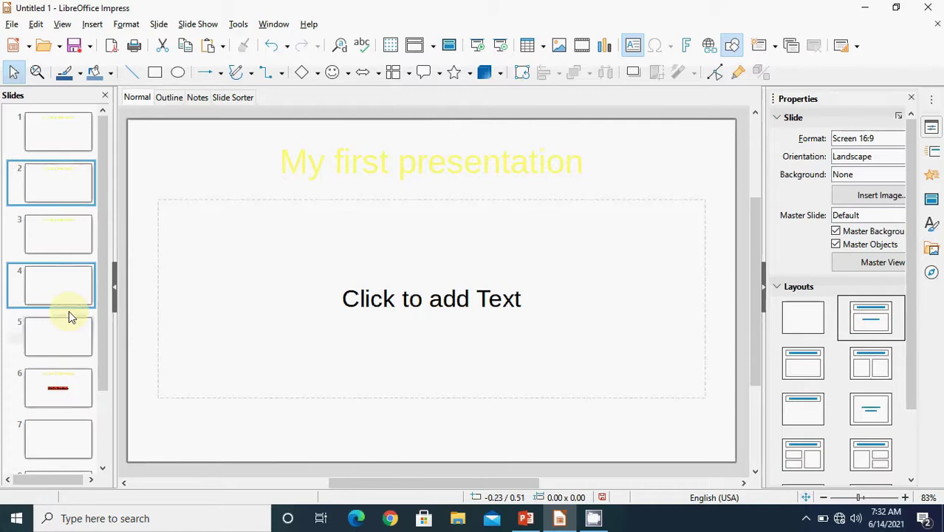
key("ctrl+v")
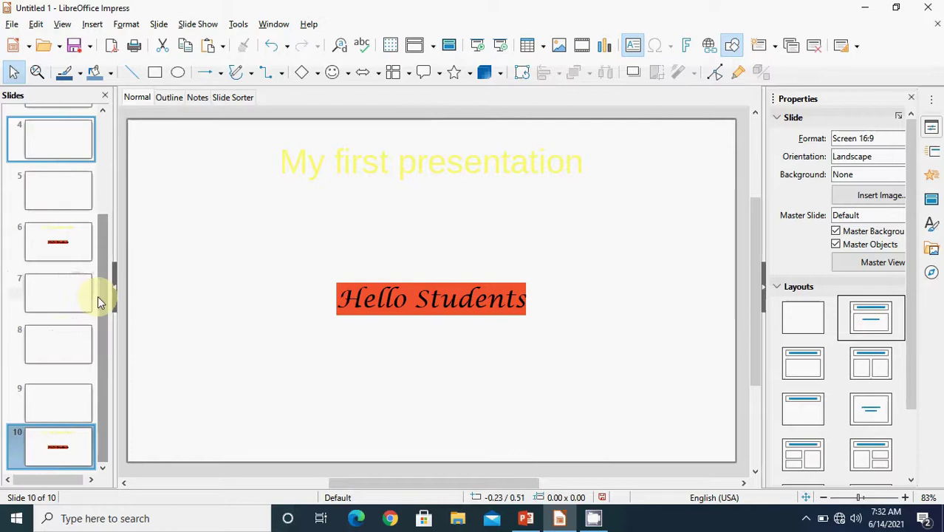
Undo the pasting of the "Hello Students" slide at the end, redo it, and undo it again
key("ctrl+z")
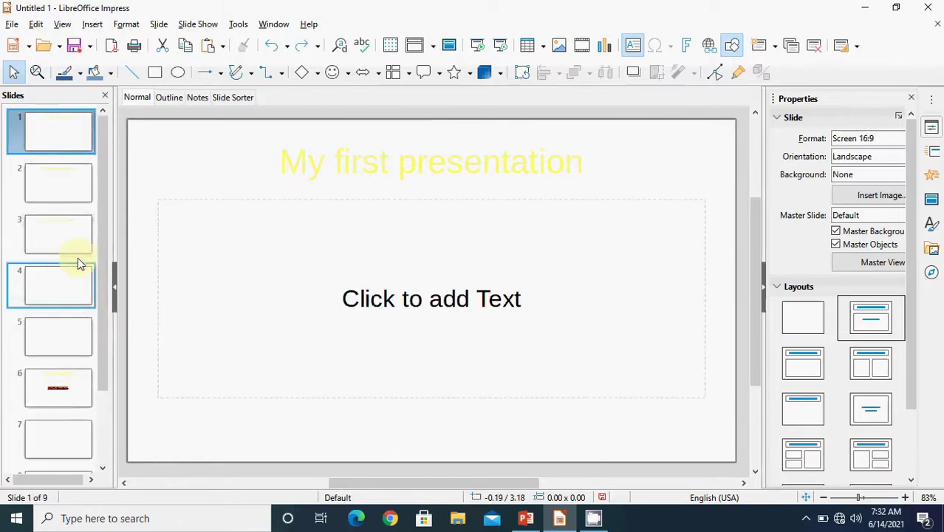
key("ctrl+y")
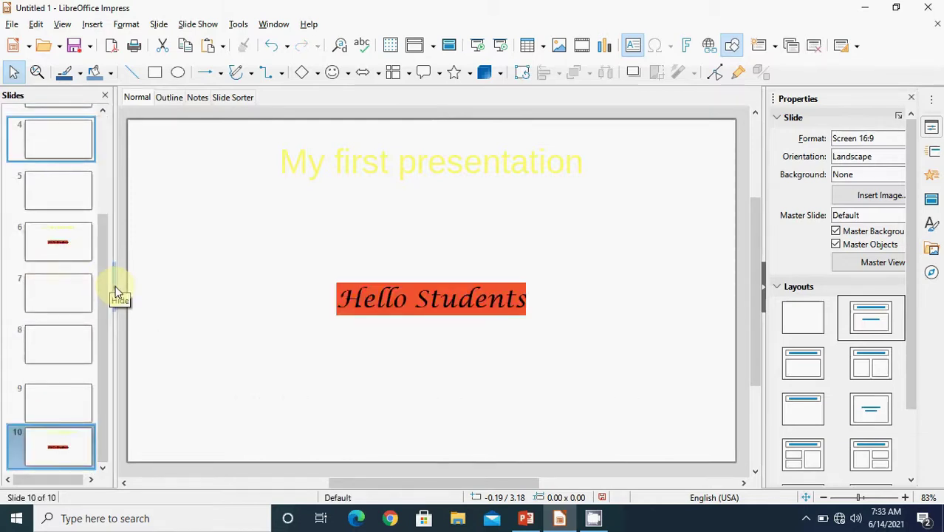
key("ctrl+z")
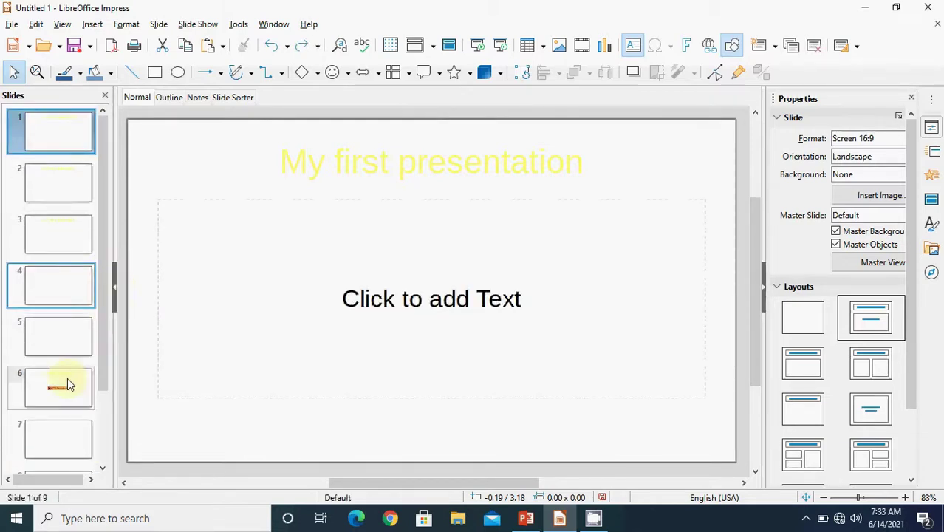
Paste the "Hello Students" slide after the last slide of the presentation
left_click(68, 380)
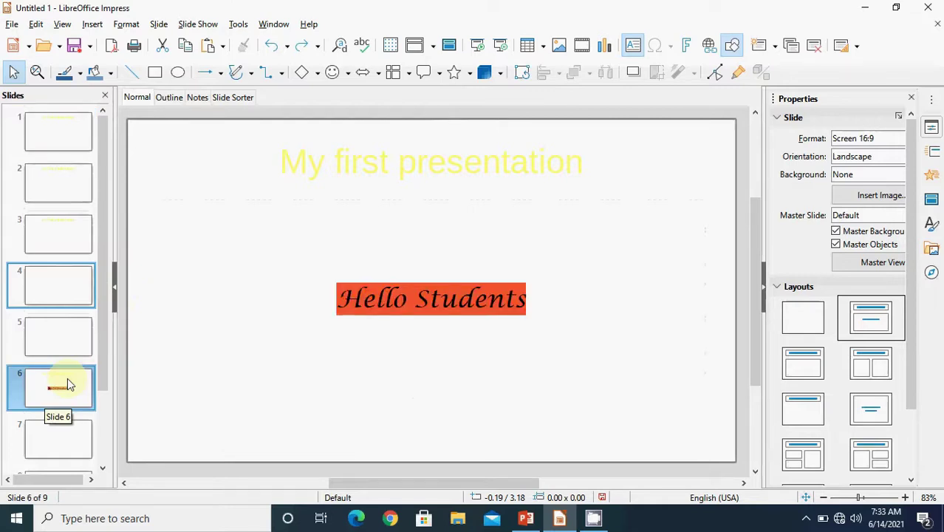
left_click_drag(101, 316, 101, 383)
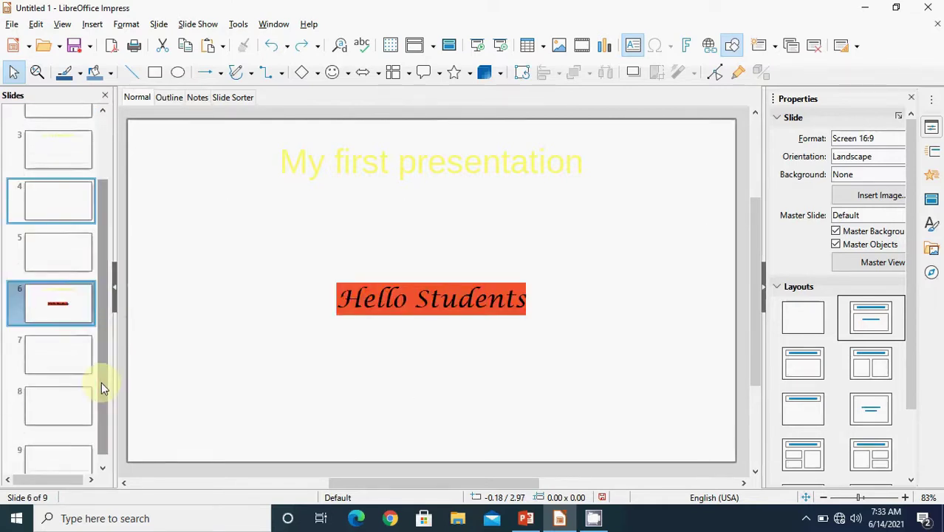
left_click(57, 434)
key("ctrl+v")
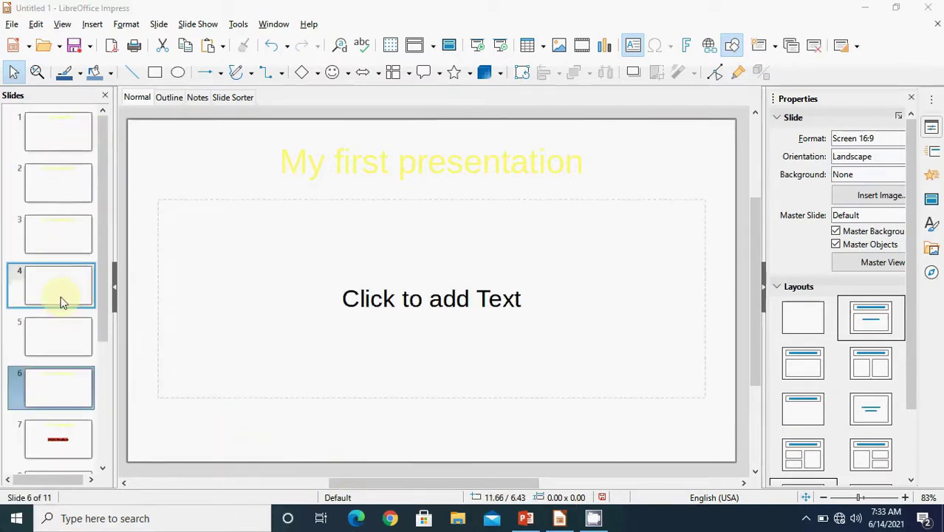
Place a copy of the "Hello Students" slide at position 7 between slides 8 and 9
left_click(107, 307)
left_click_drag(106, 307, 104, 370)
left_click(56, 336)
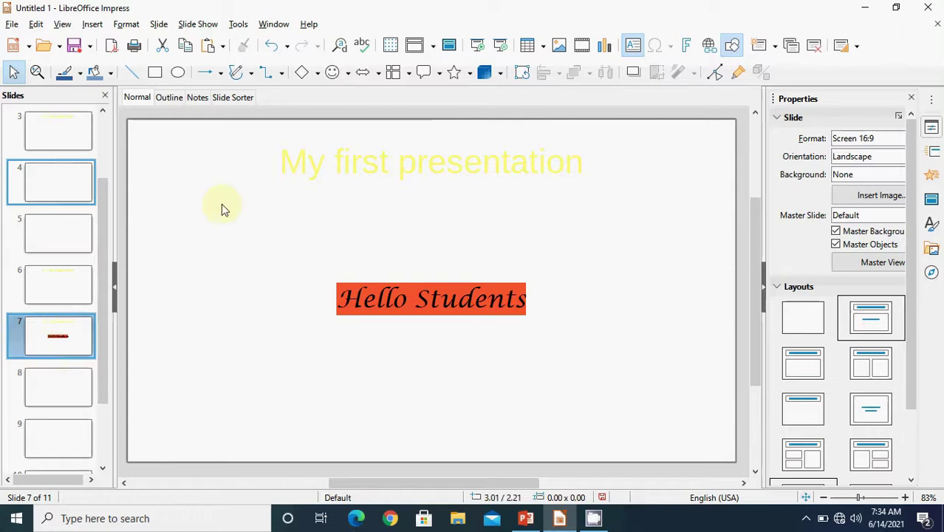
left_click_drag(74, 337, 67, 406)
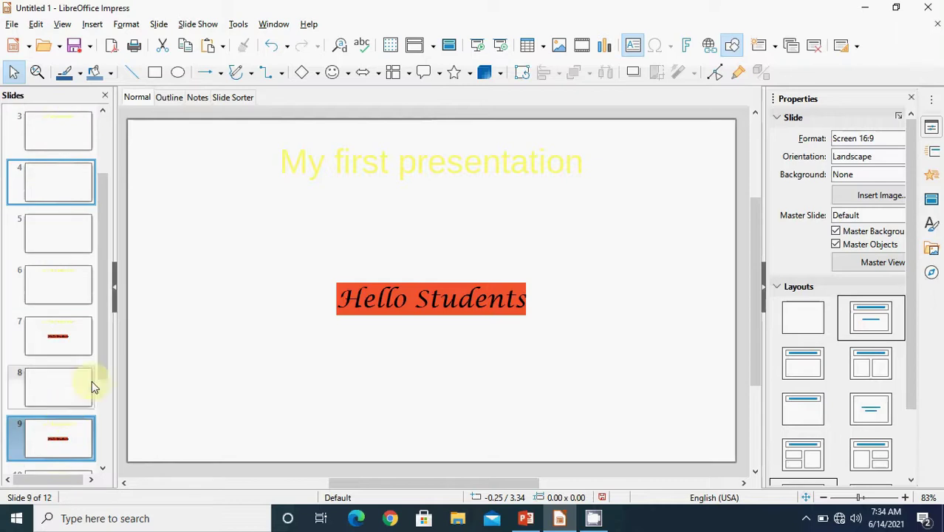
left_click_drag(106, 320, 101, 427)
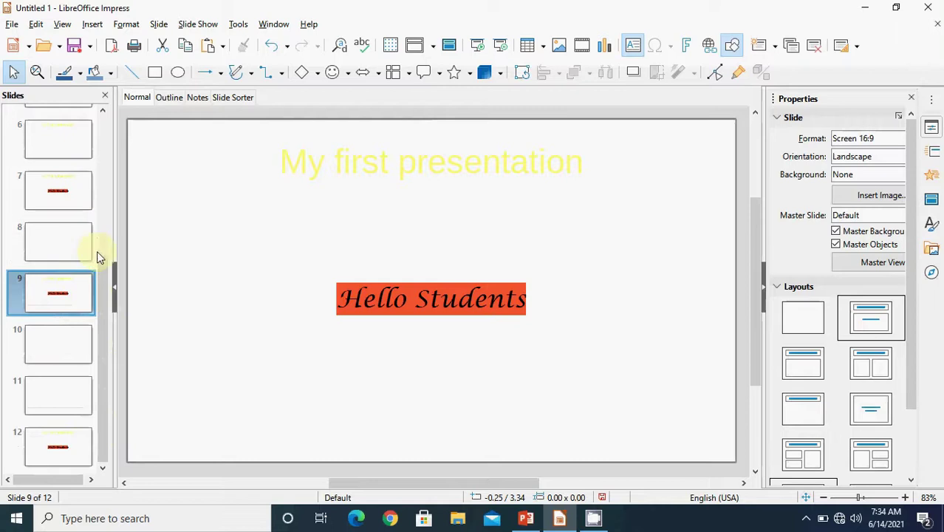
Move the "Hello Students" slide from position 7 to between slides 10 and 11
left_click(65, 207)
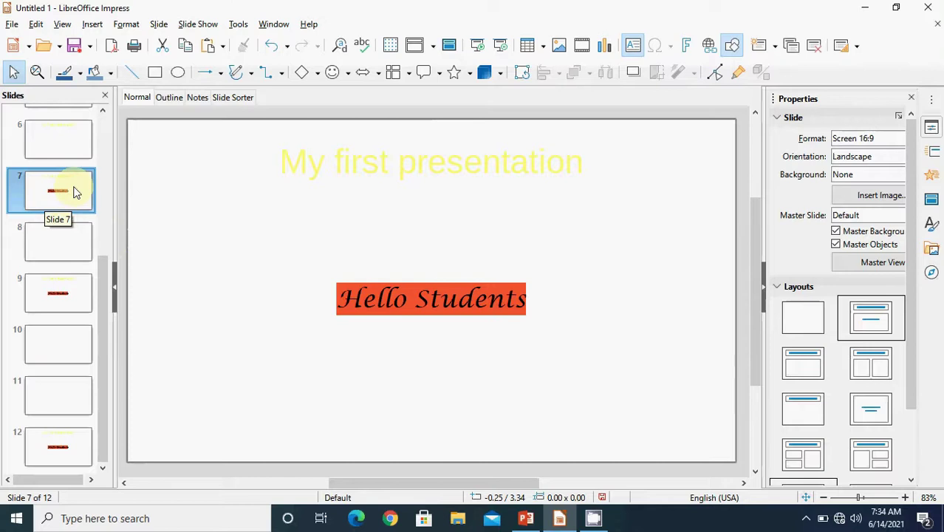
left_click_drag(78, 193, 66, 372)
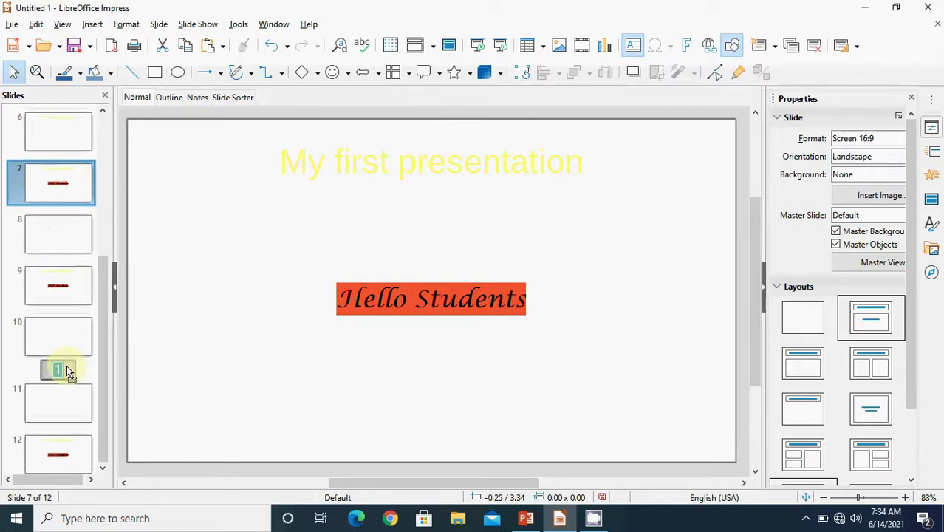
left_click_drag(67, 366, 66, 366)
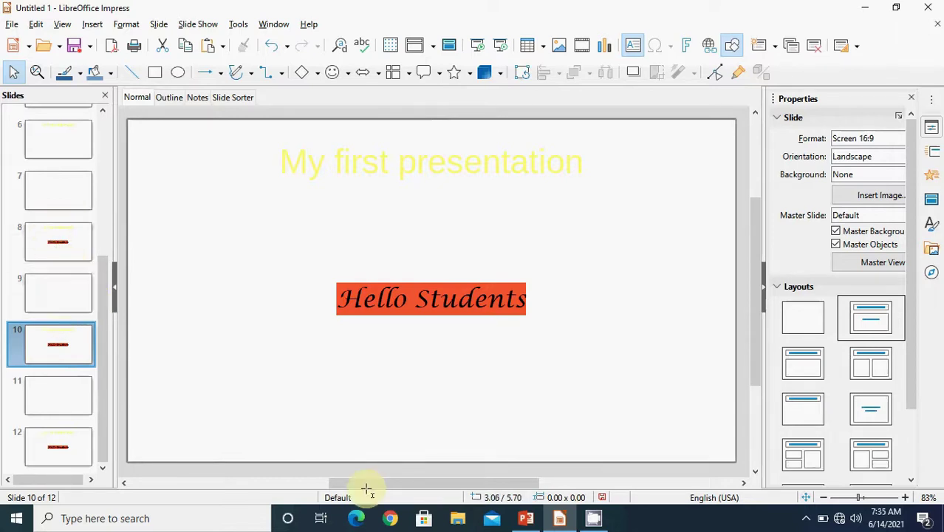
Switch to PowerPoint, present the "Deleting and Renaming Slides" slide through all its bullet points, and end the slide show
left_click(526, 518)
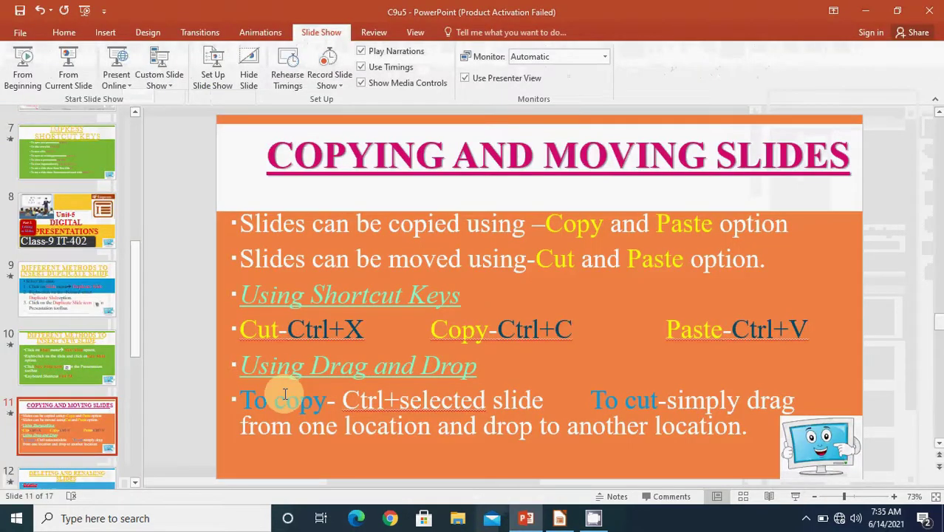
left_click(70, 477)
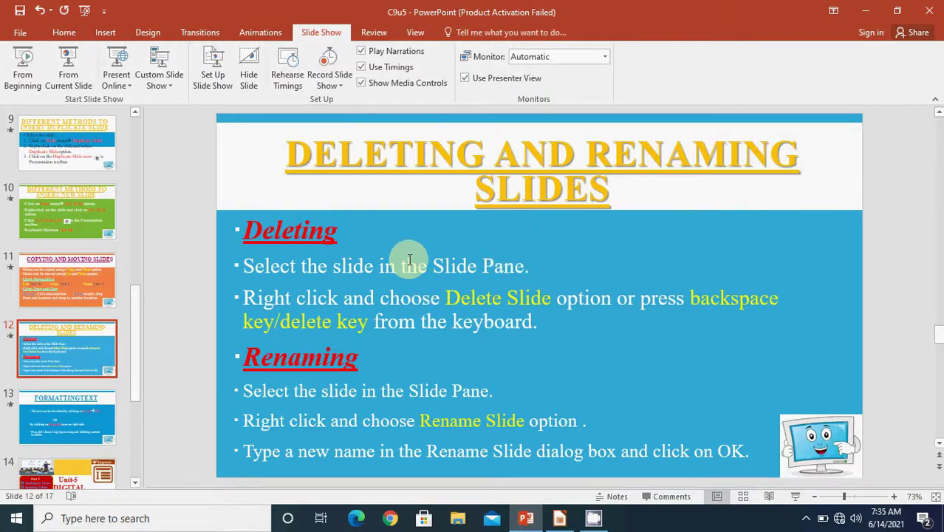
left_click(68, 74)
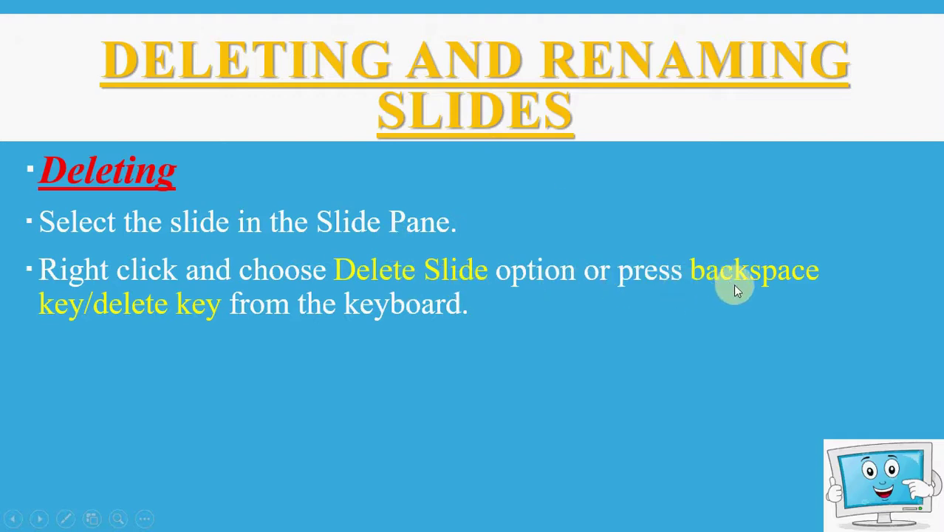
left_click(195, 343)
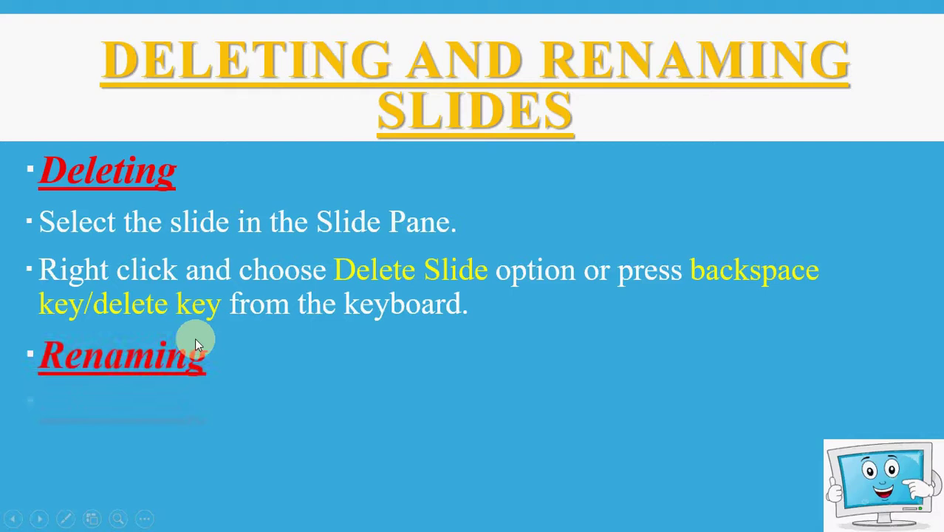
left_click(195, 342)
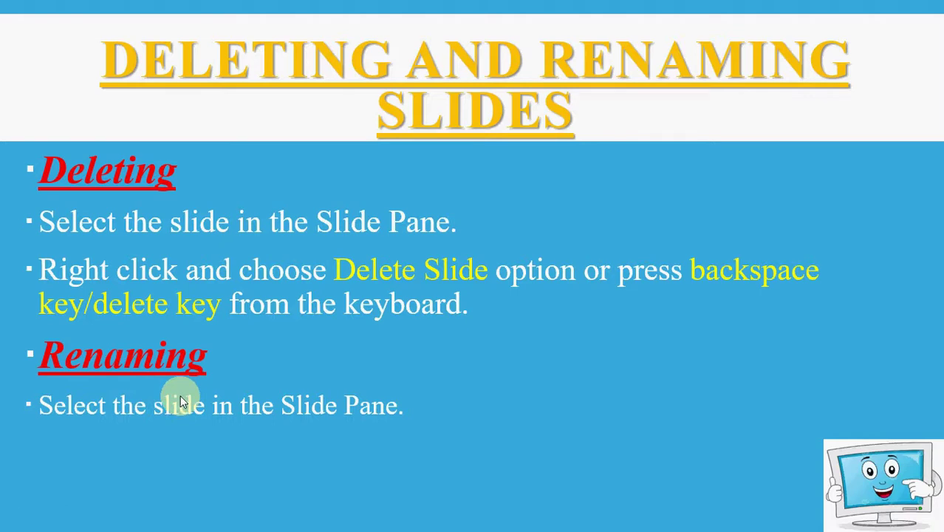
left_click(179, 402)
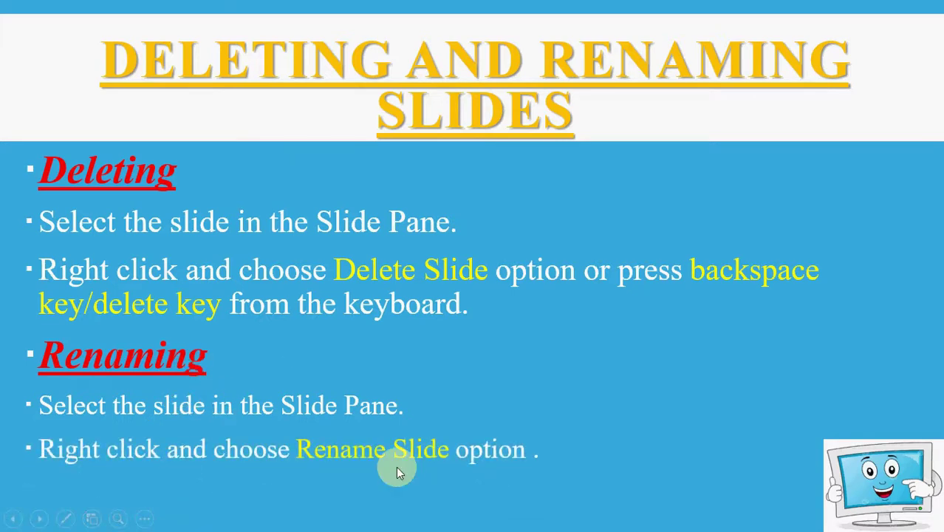
left_click(431, 460)
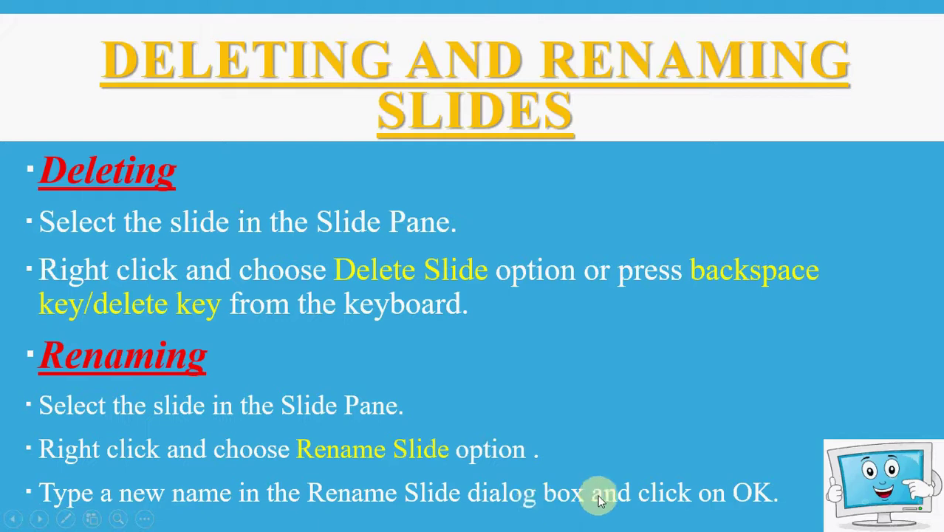
key("Escape")
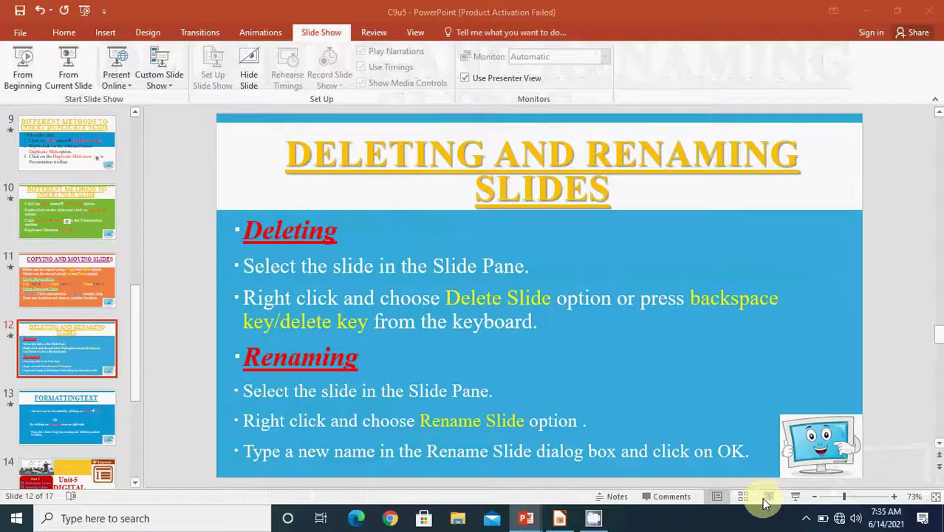
Switch back to LibreOffice Impress and delete the empty slide 11
left_click(559, 519)
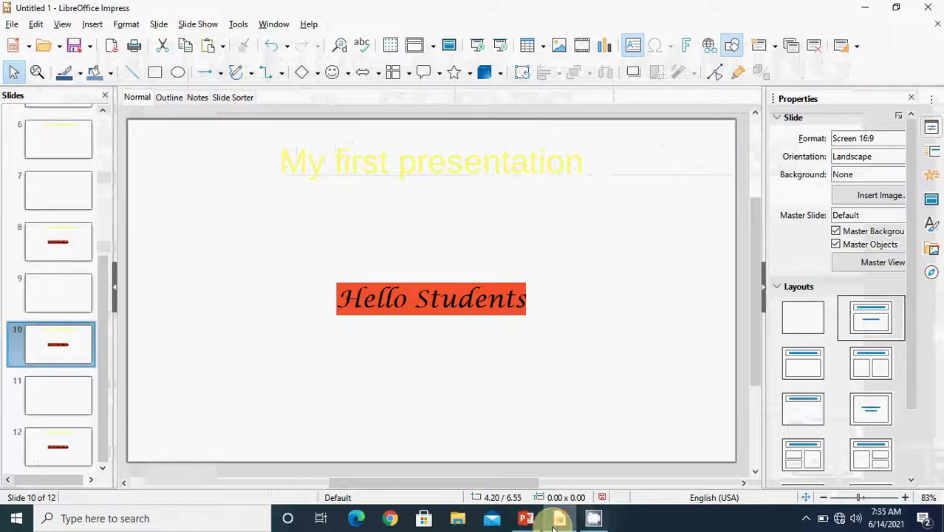
left_click(81, 397)
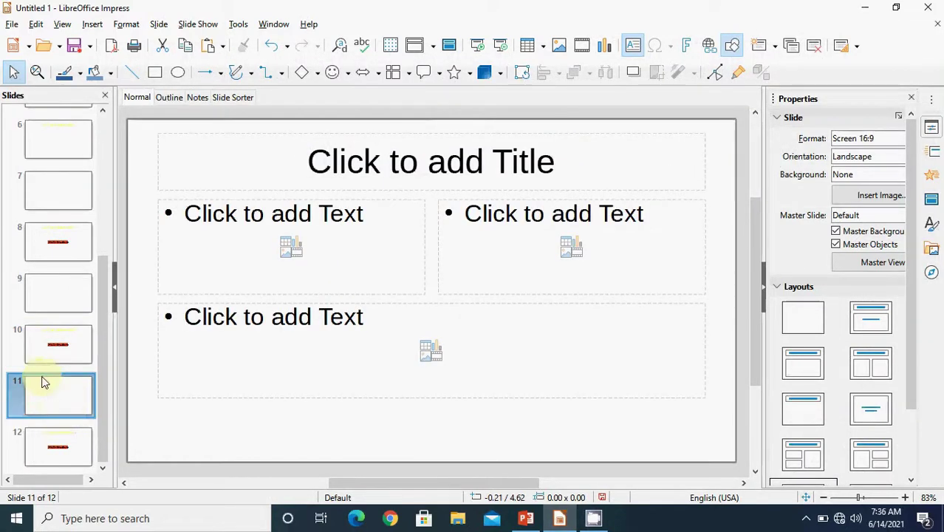
right_click(80, 401)
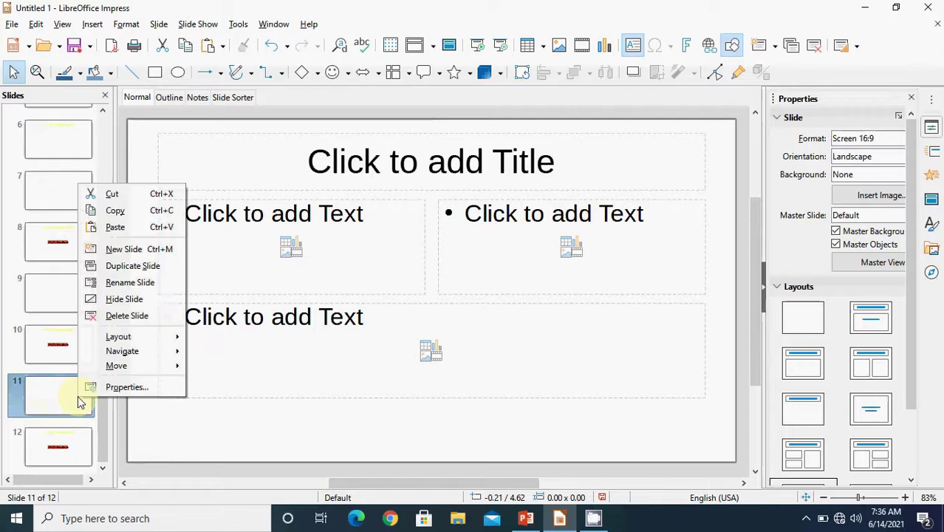
left_click(126, 315)
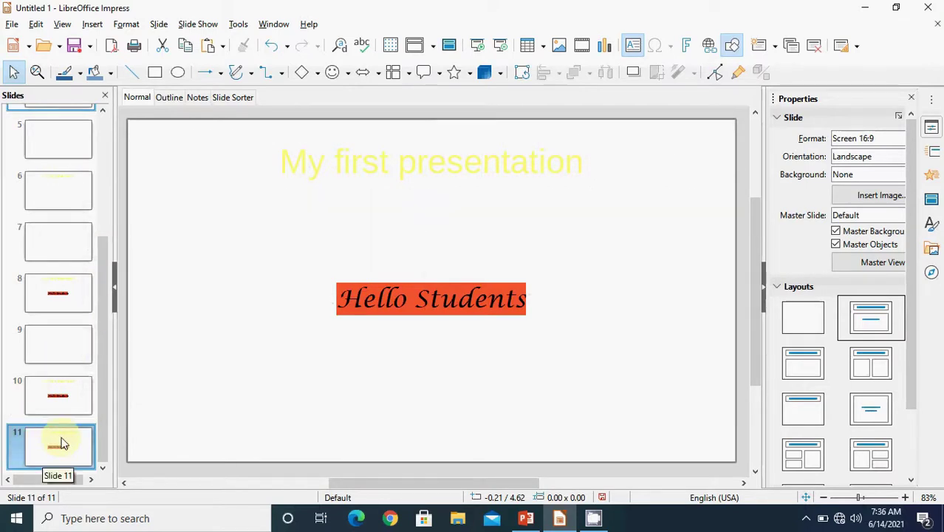
Delete the "Hello Students" slide at position 10 and the empty slide 9
left_click(62, 394)
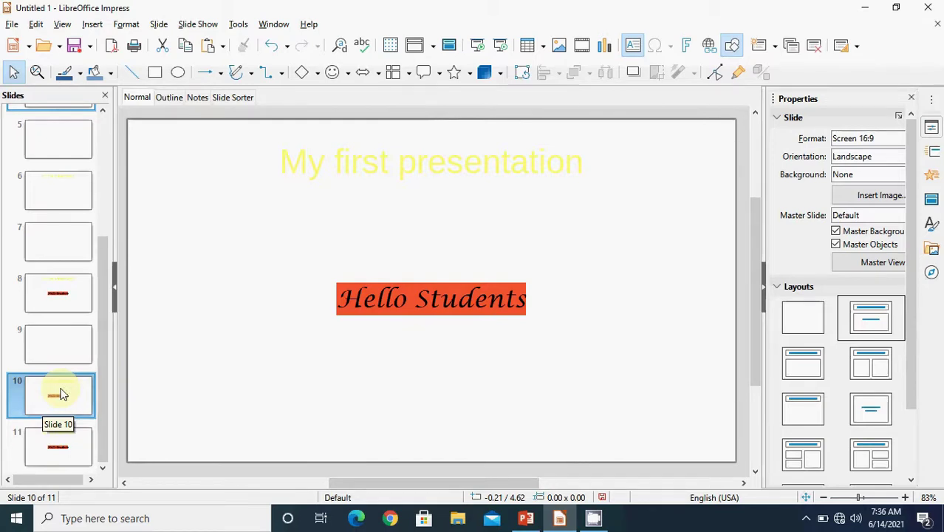
key("Delete")
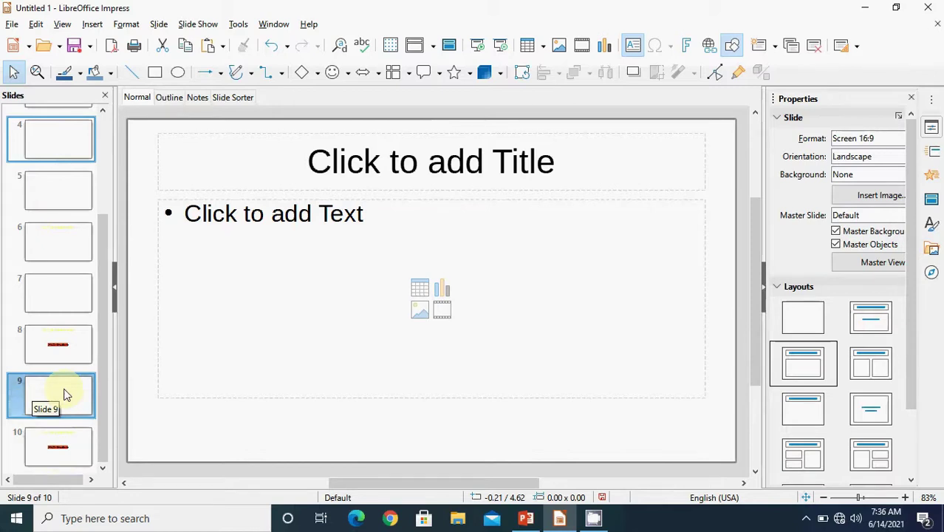
key("Delete")
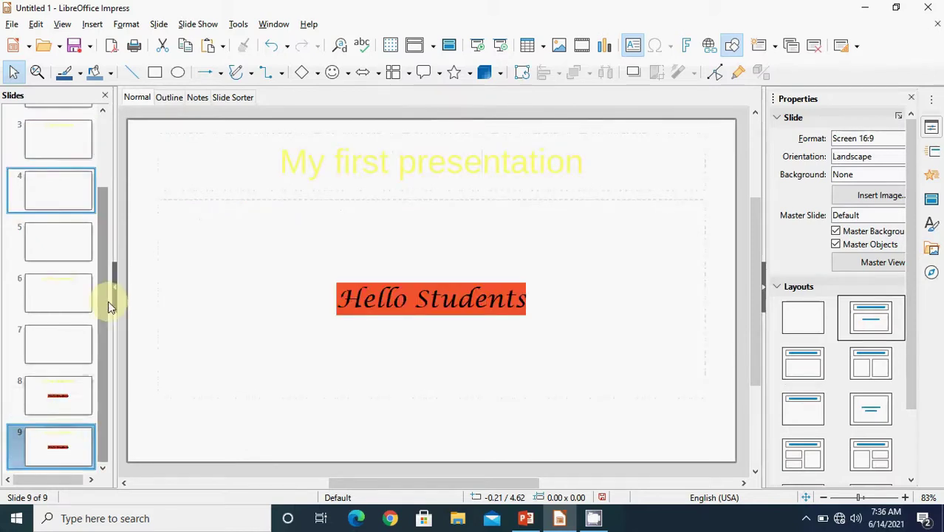
Check the slide renaming instructions in PowerPoint and return to LibreOffice Impress
mouse_move(106, 312)
left_mouse_down()
mouse_move(107, 187)
mouse_move(106, 428)
left_mouse_up()
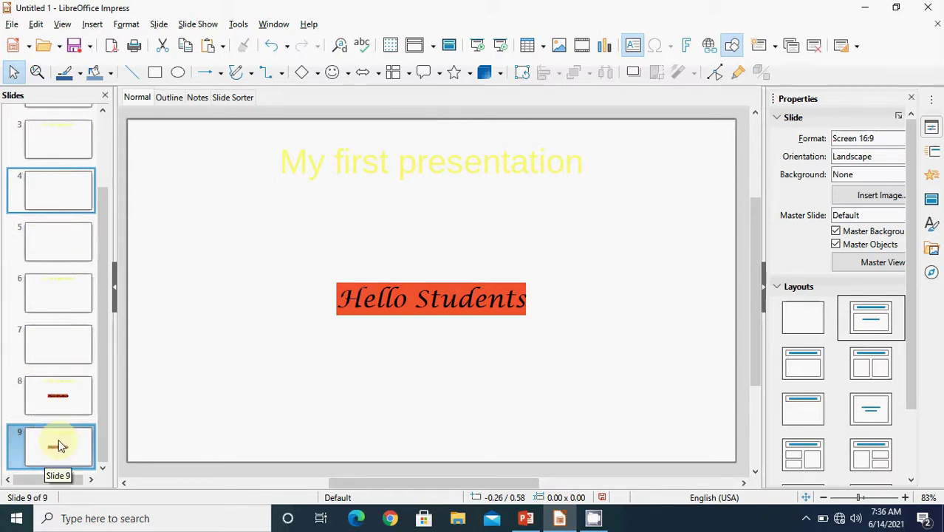
left_click(526, 518)
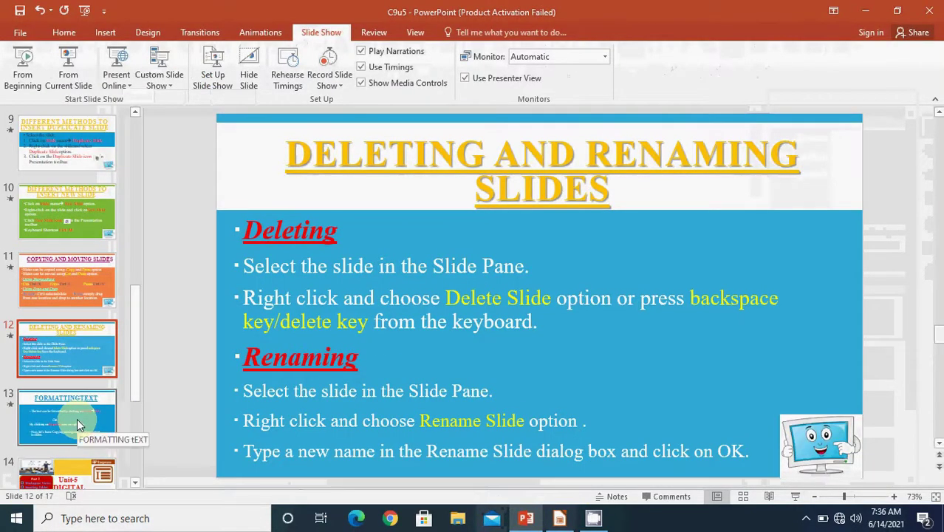
left_click(559, 518)
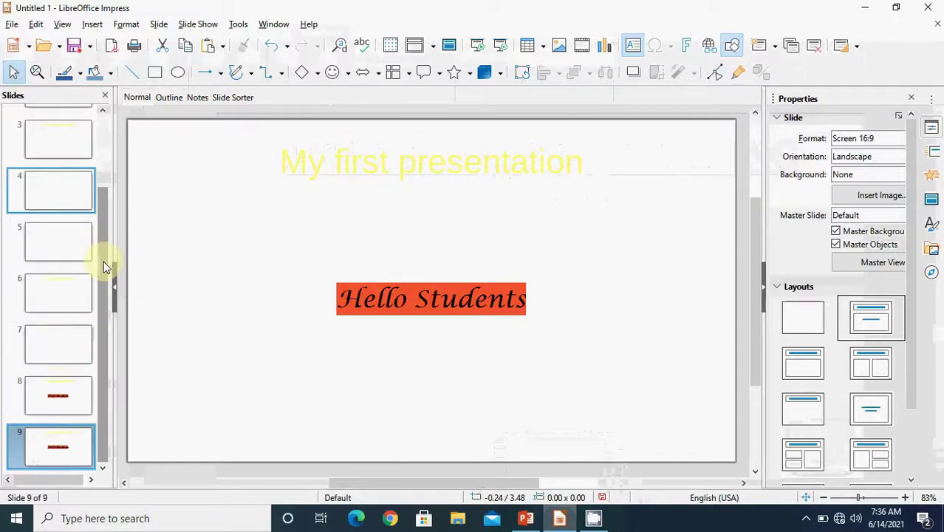
Rename slide 2 as "Presentation"
left_click_drag(102, 211, 109, 342)
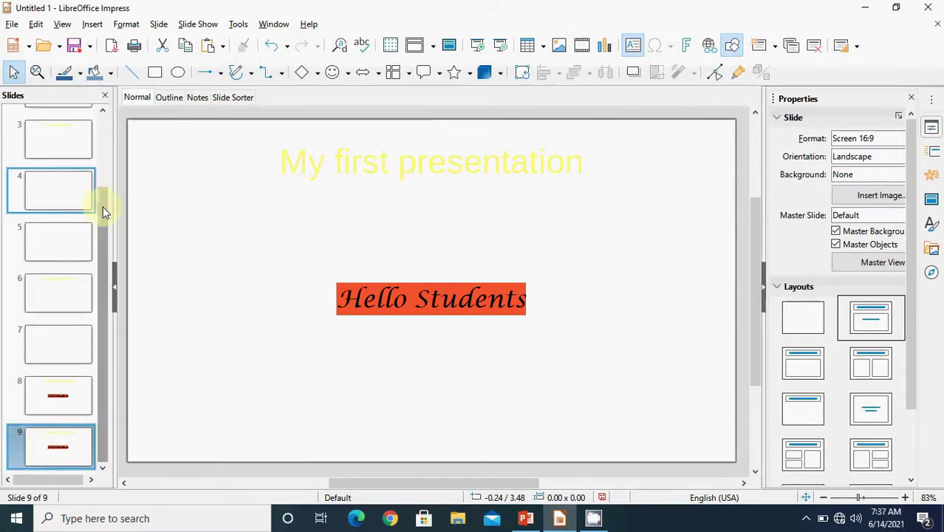
left_click_drag(102, 192, 91, 112)
left_click(57, 176)
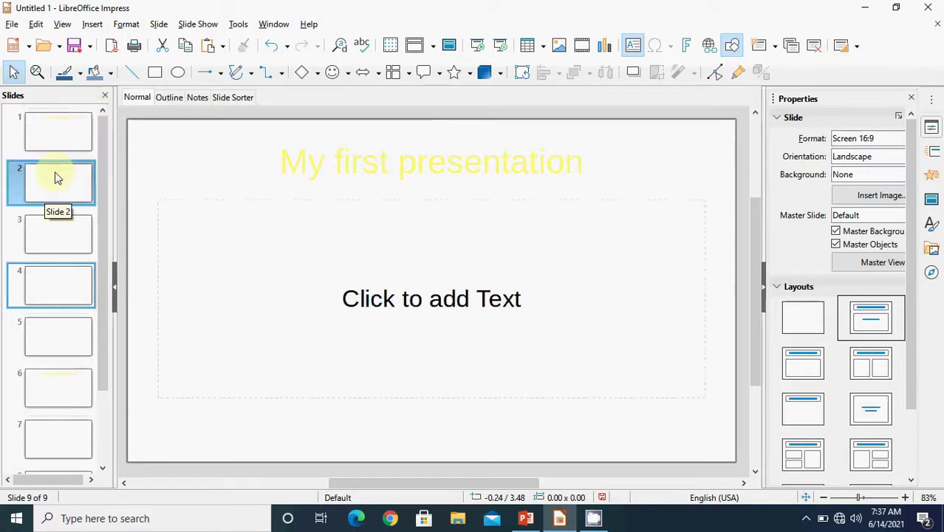
right_click(56, 175)
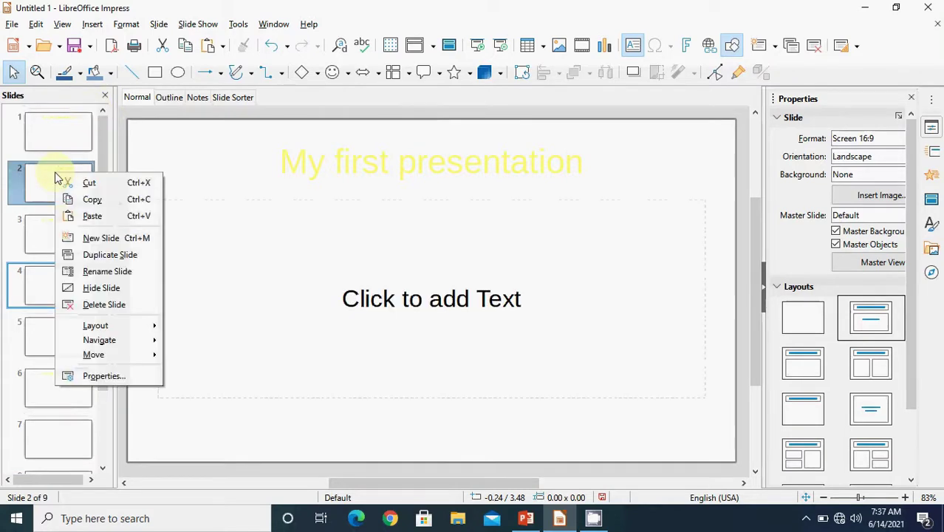
left_click(106, 273)
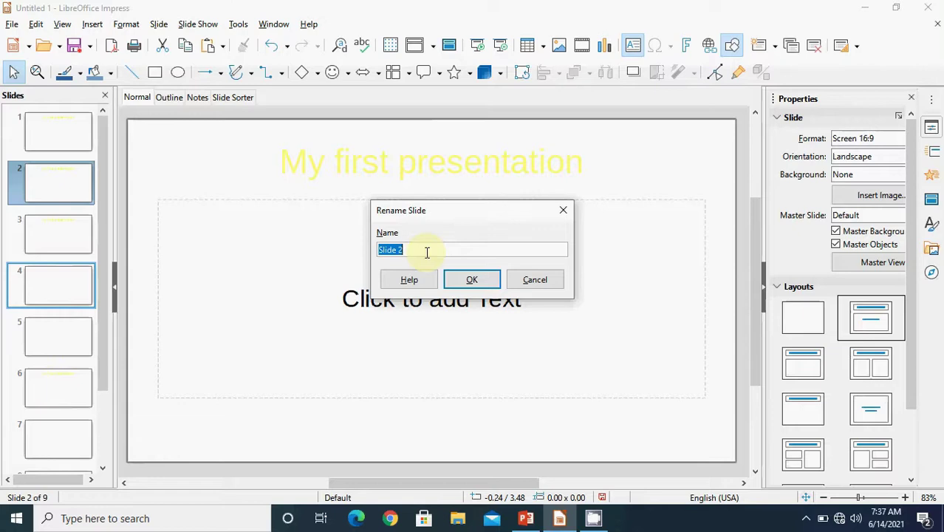
type("Presentation")
left_click(476, 281)
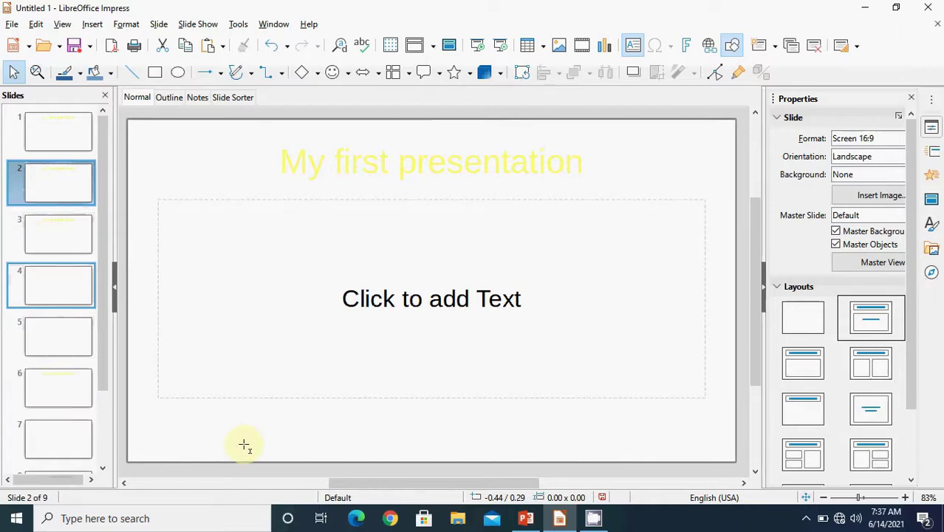
Switch to PowerPoint to review the instructions on deleting and renaming slides
left_click(529, 520)
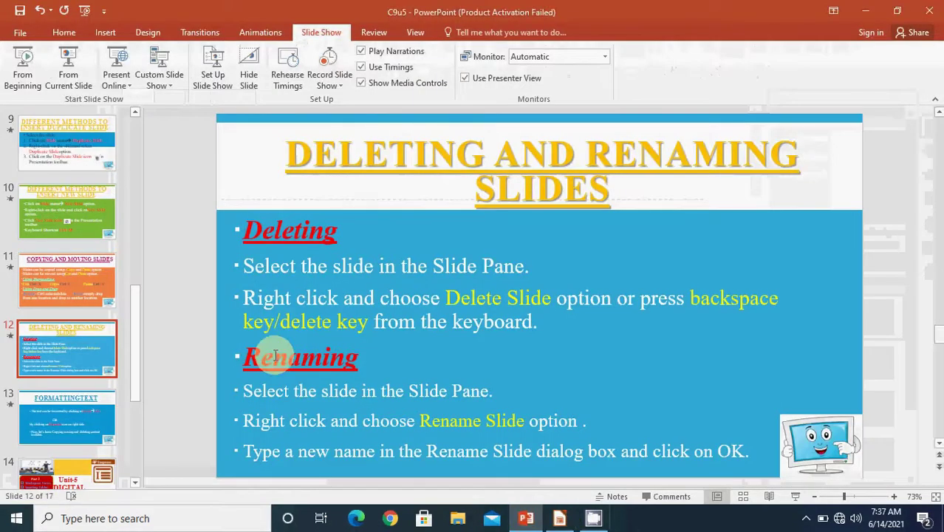
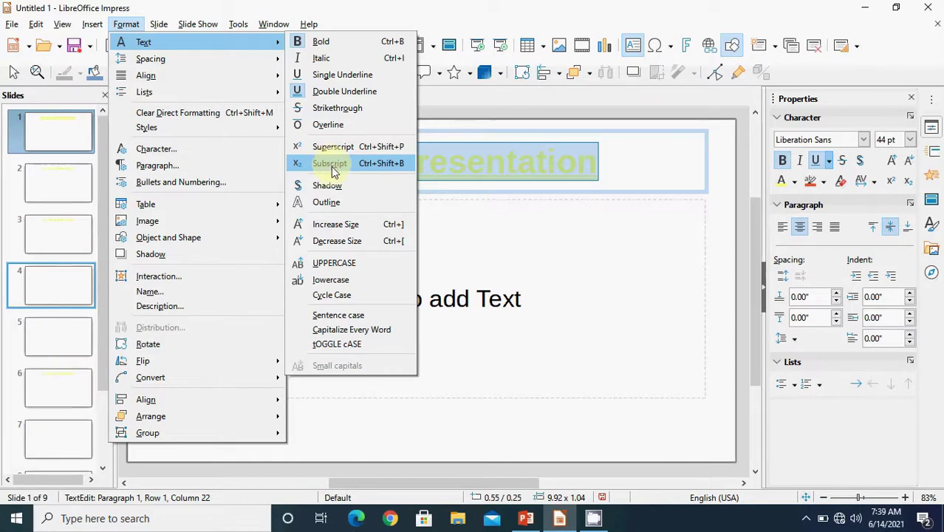
Apply the Shadow and Outline text effects to the title on slide 1
left_click(328, 185)
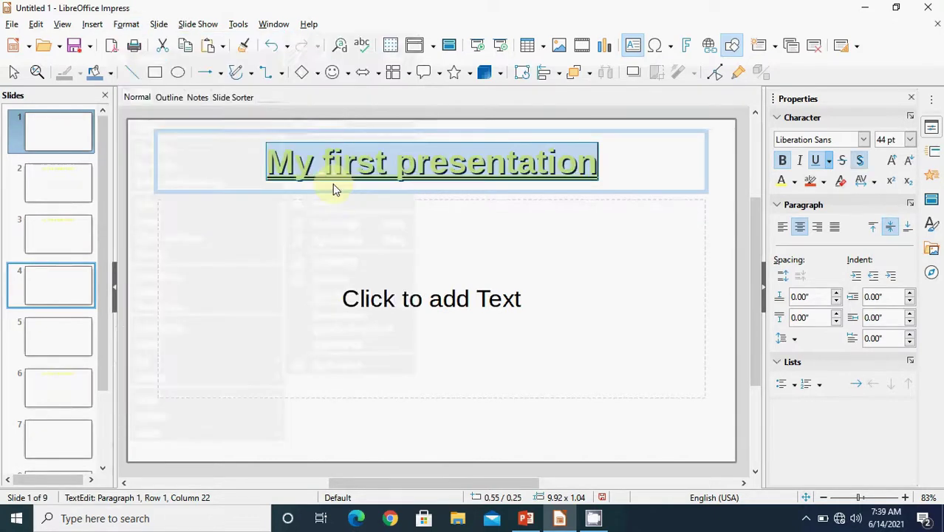
left_click(137, 24)
mouse_move(270, 46)
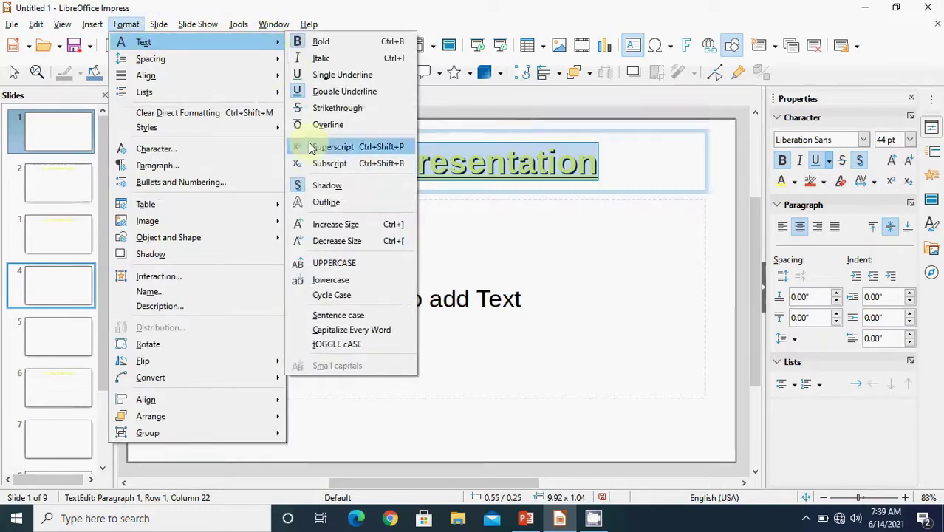
left_click(326, 202)
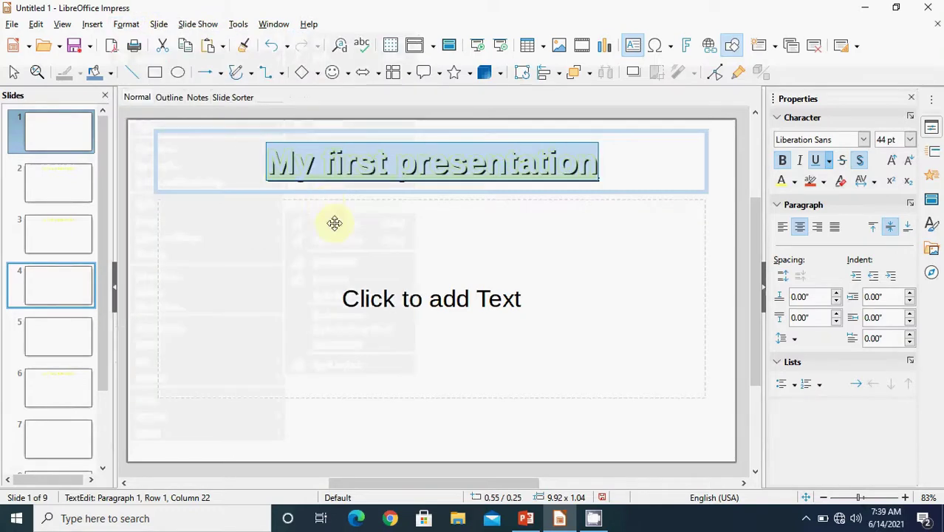
left_click(333, 222)
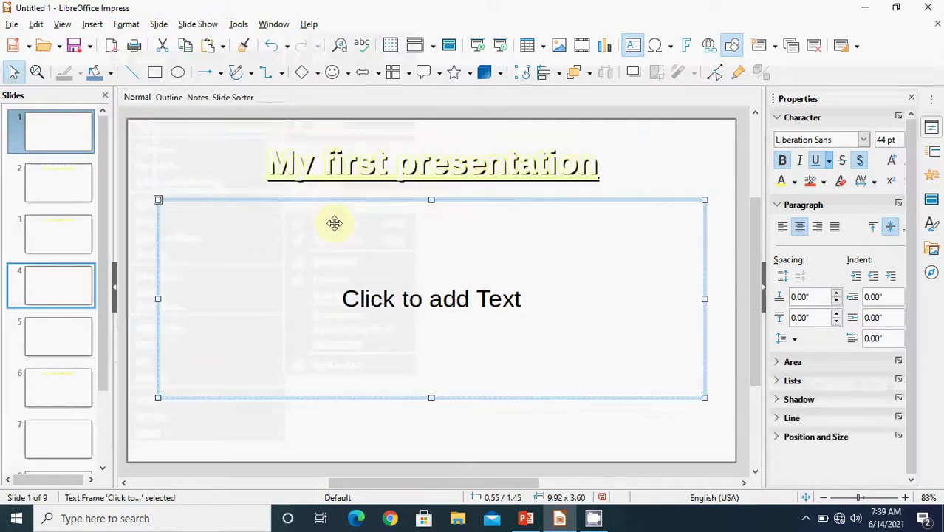
Increase the font size of the slide 1 title in steps to 54 pt
triple_click(373, 163)
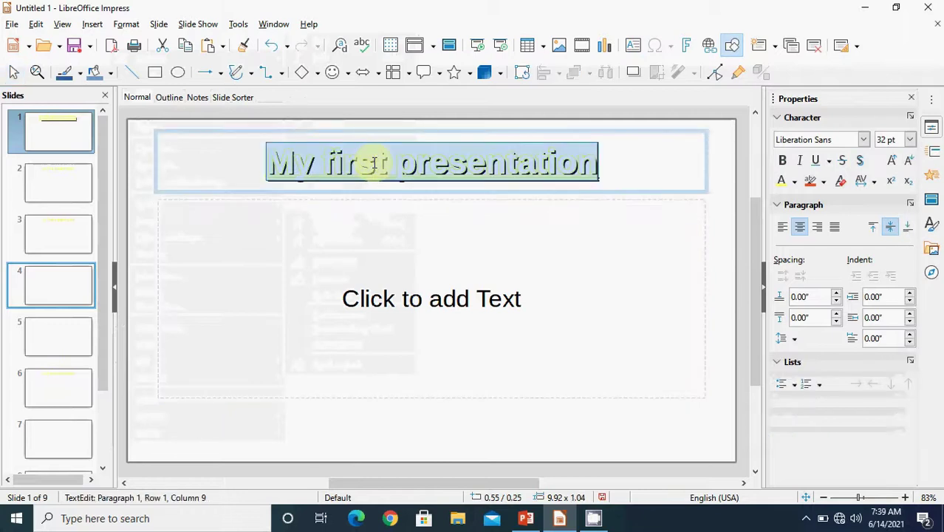
left_click(140, 26)
mouse_move(141, 42)
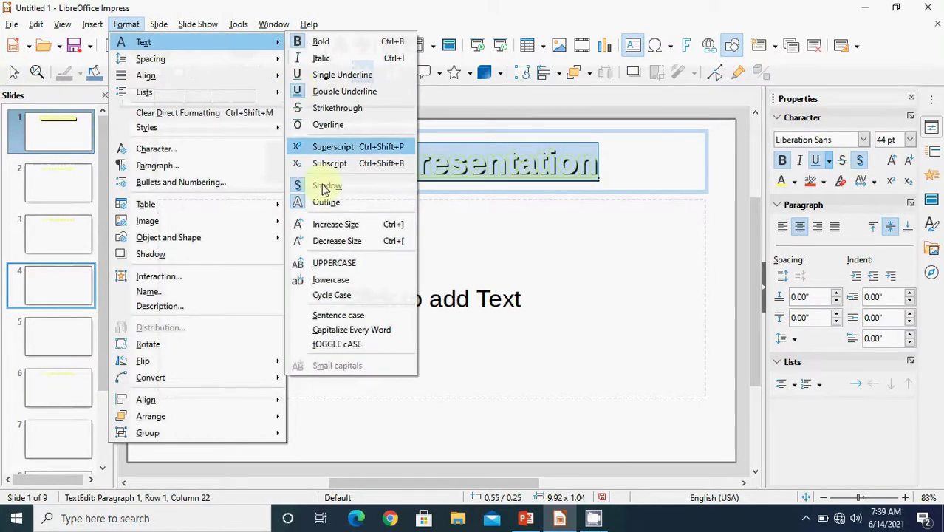
left_click(333, 226)
left_click(333, 227)
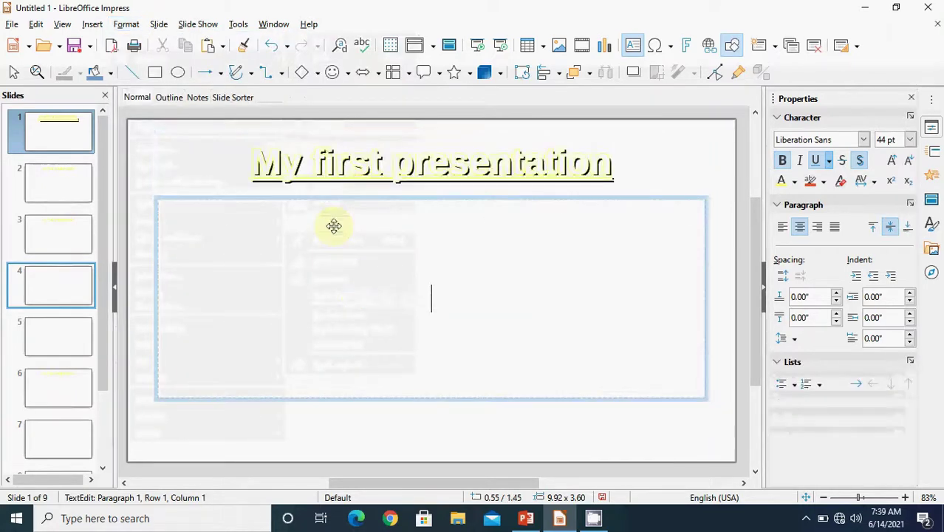
left_click(369, 161)
triple_click(369, 161)
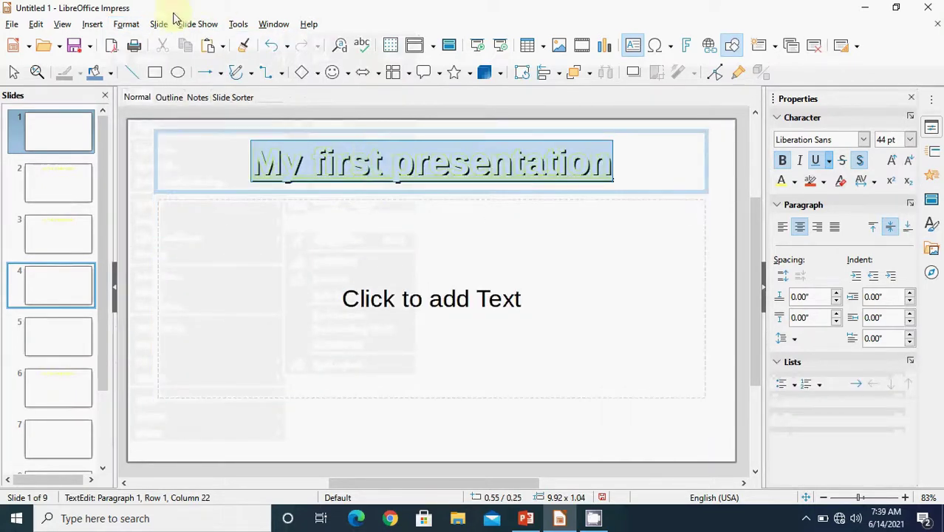
left_click(131, 26)
mouse_move(231, 42)
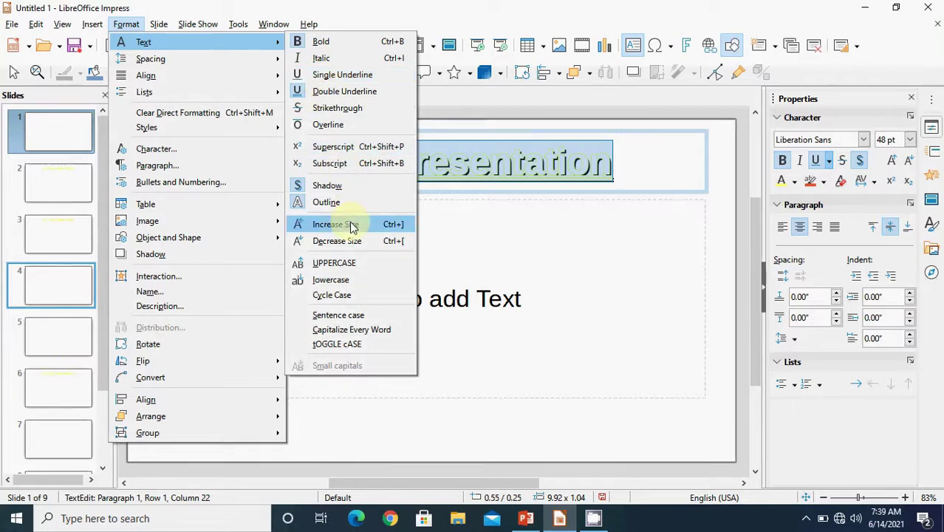
left_click(337, 224)
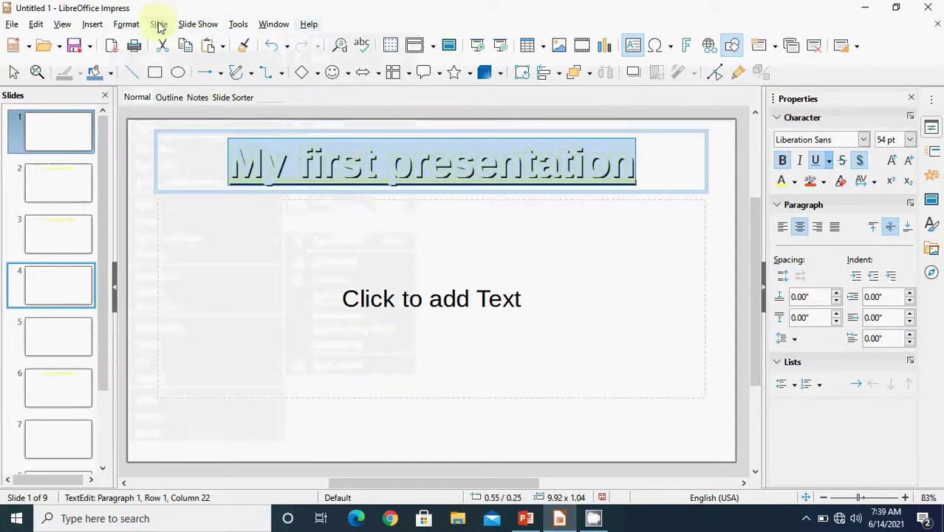
Apply Cycle Case to the slide 1 title and change it to Sentence case
left_click(128, 24)
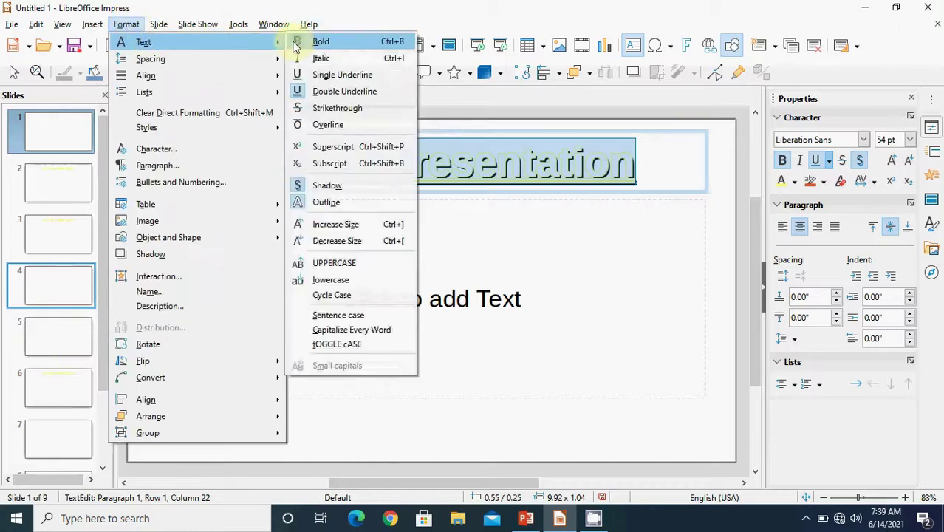
left_click(348, 296)
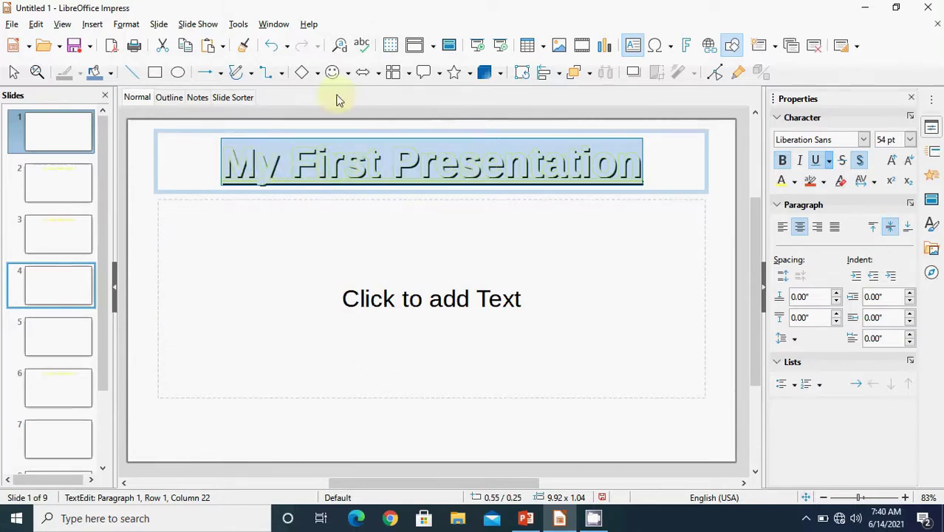
left_click(132, 26)
mouse_move(186, 42)
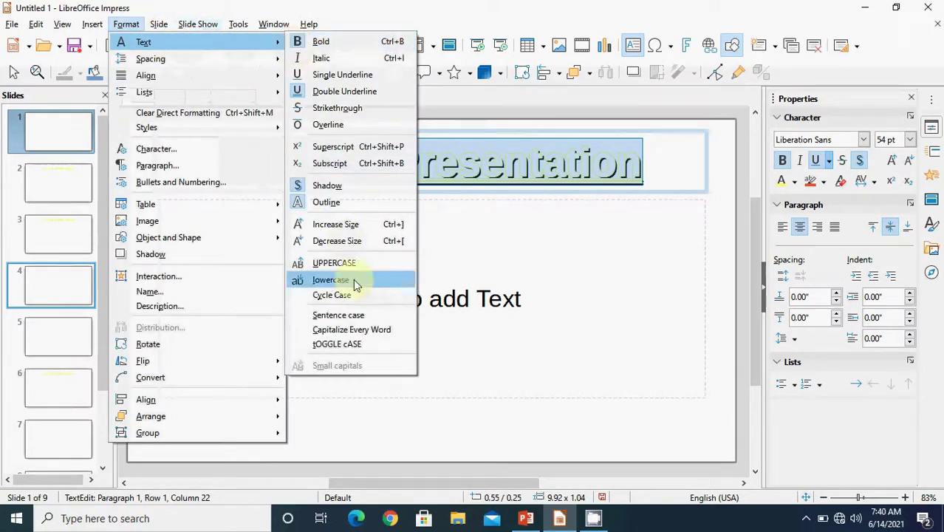
left_click(356, 315)
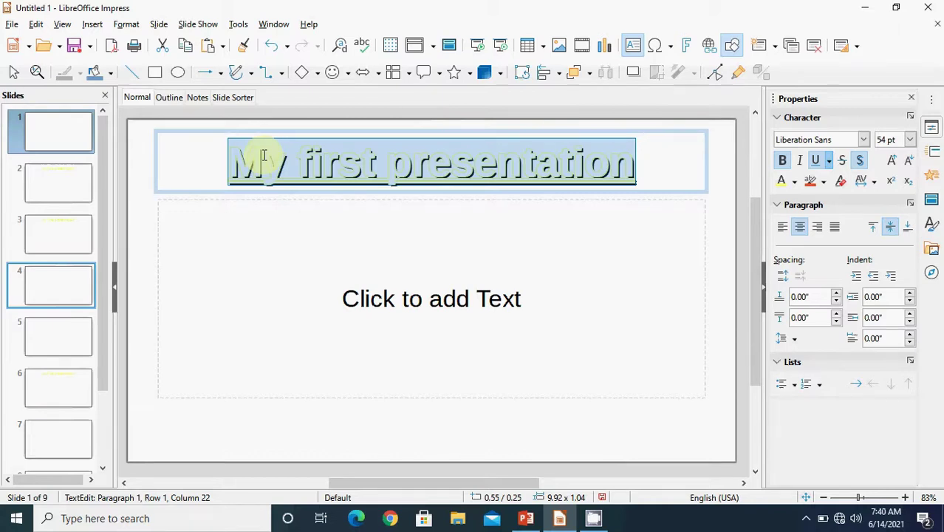
Capitalize every word of the slide 1 title and apply tOGGLE cASE to it
left_click(137, 26)
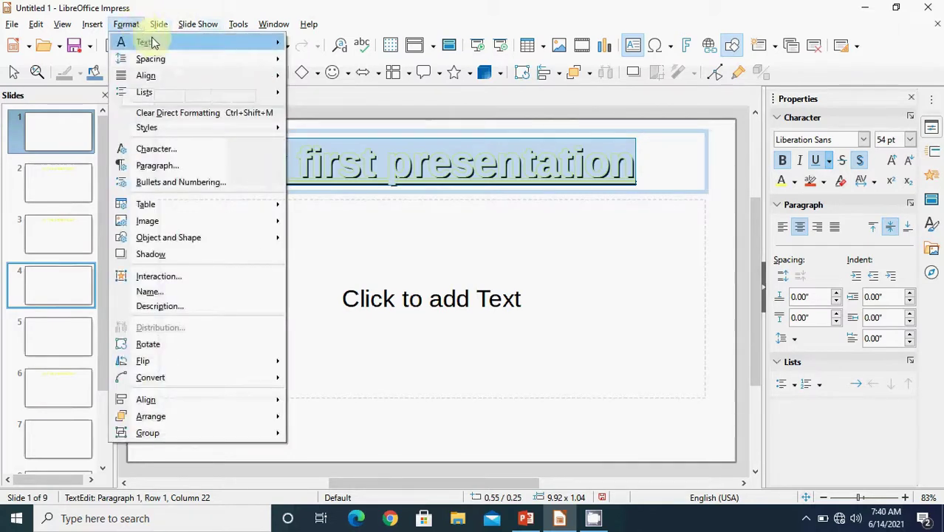
mouse_move(277, 41)
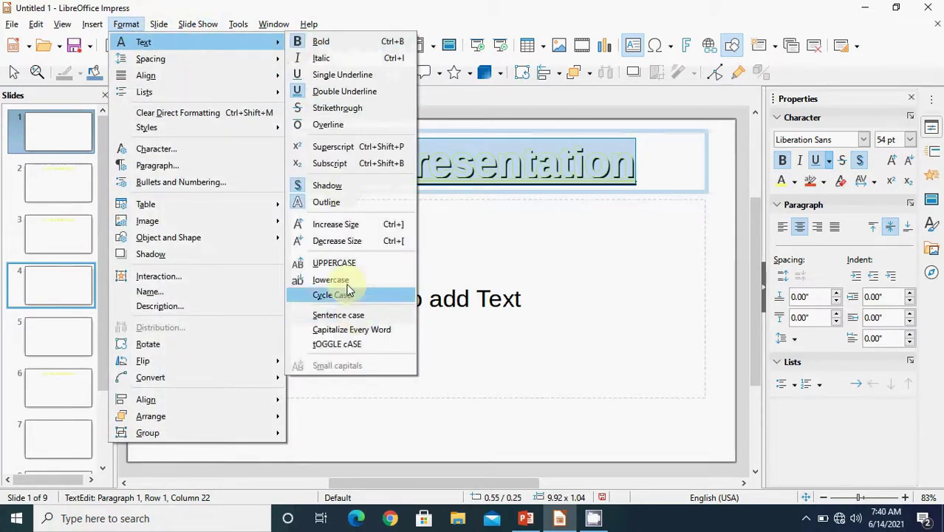
left_click(355, 330)
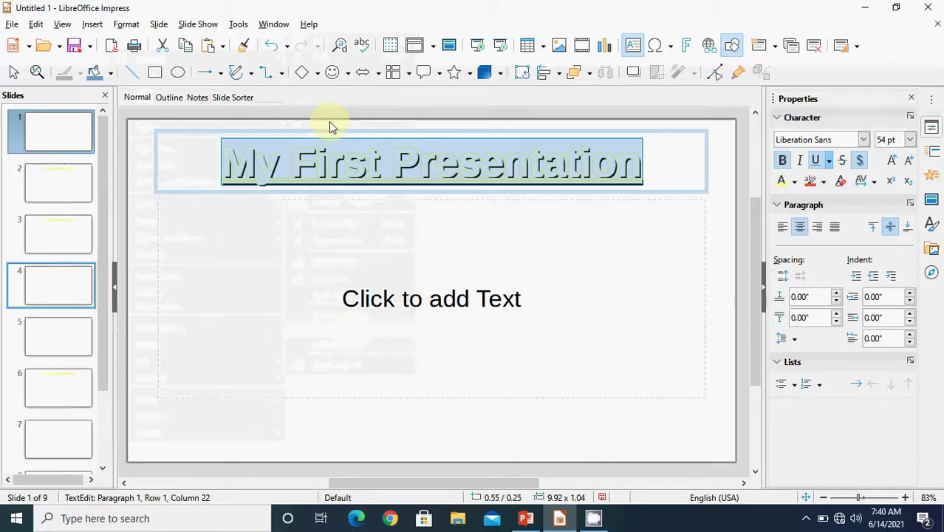
left_click(132, 25)
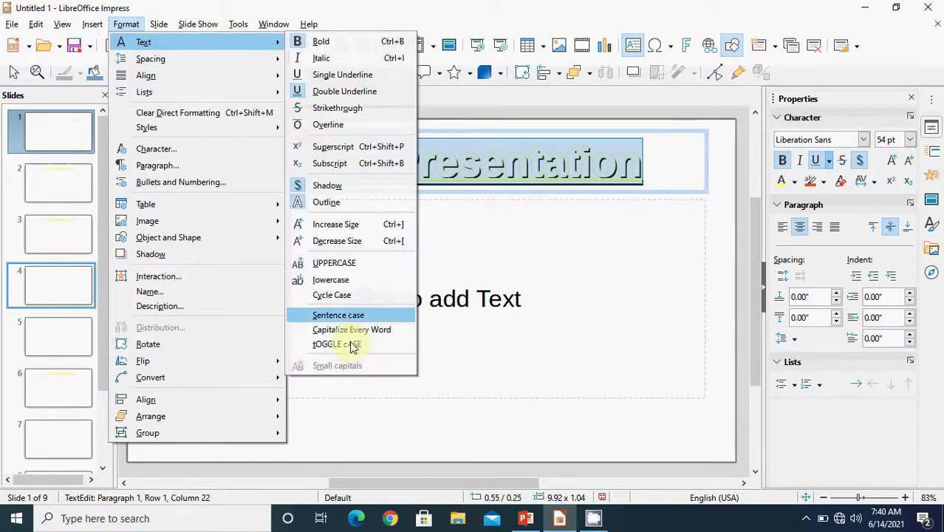
left_click(350, 345)
left_click(351, 347)
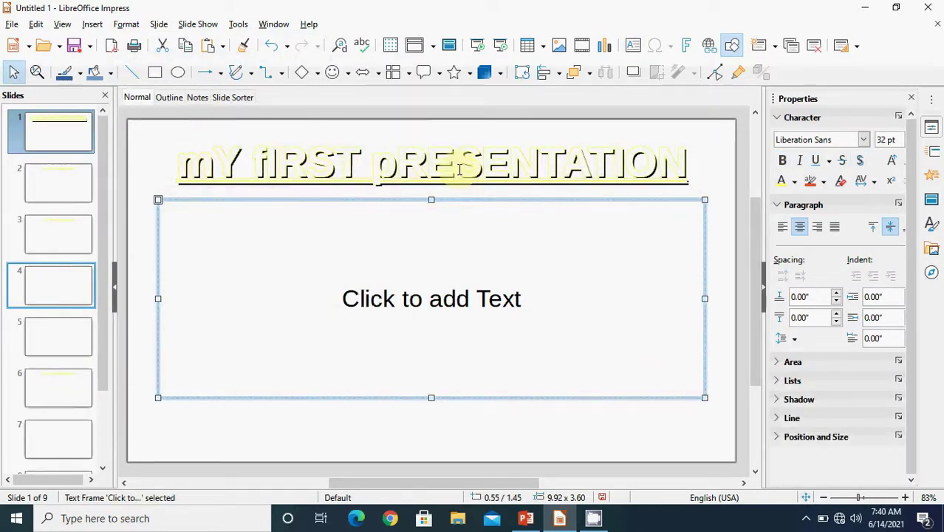
Set the slide 1 title's font to Algerian and its size to 44 pt
triple_click(421, 159)
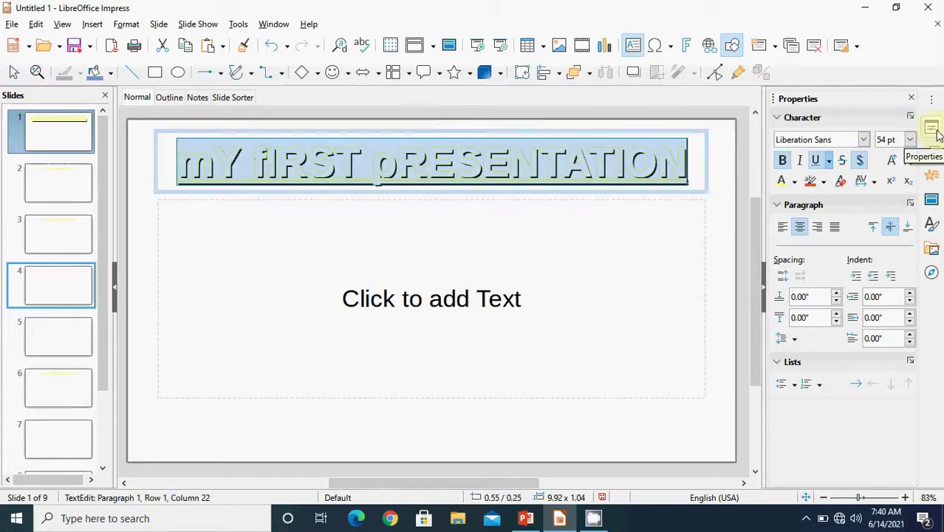
left_click(864, 140)
left_click(850, 212)
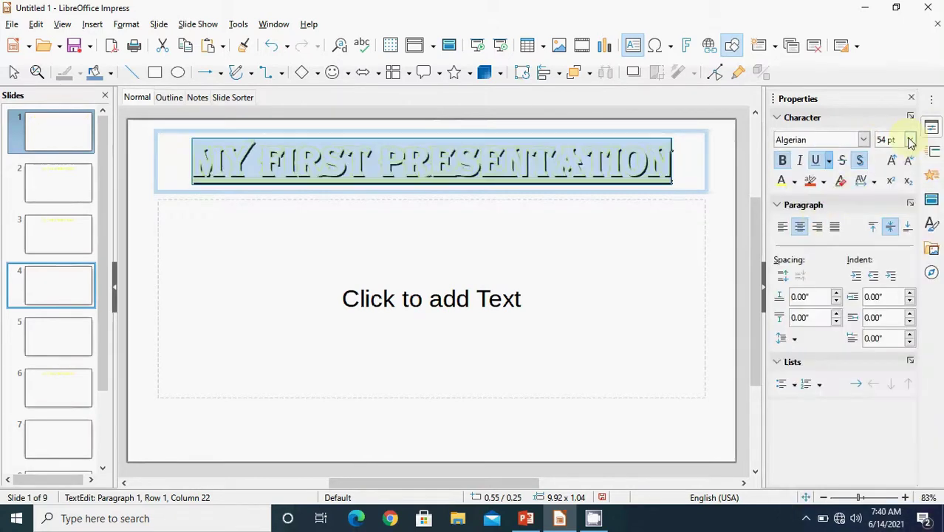
left_click(911, 142)
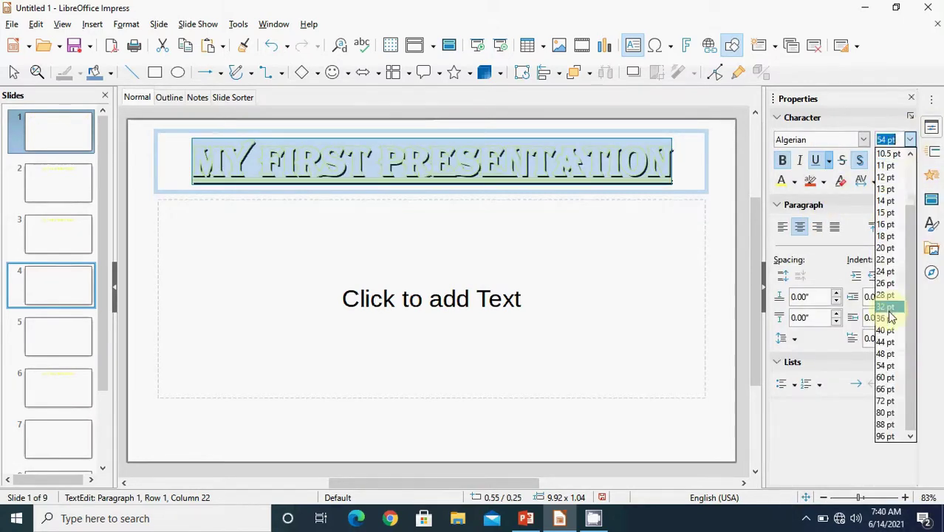
left_click(892, 342)
left_click(816, 161)
left_click(859, 163)
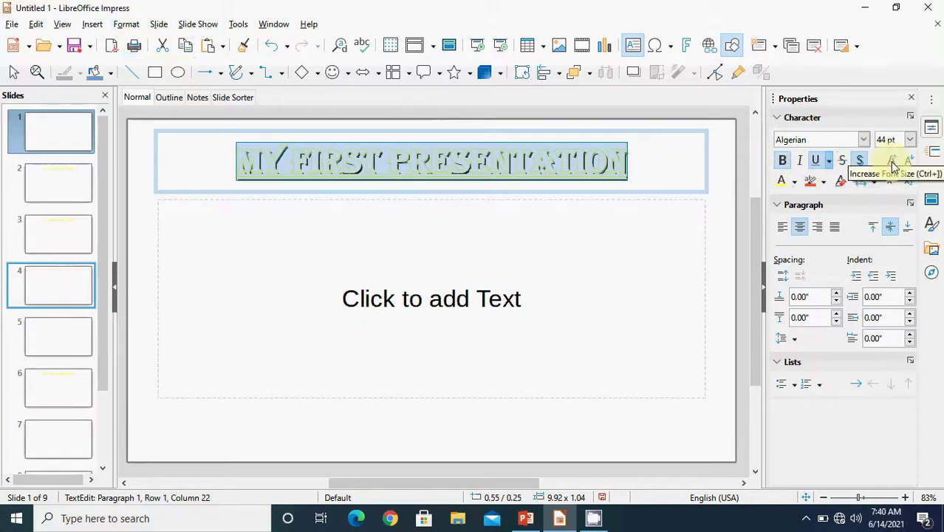
Set the title's font colour to orange and its highlighting colour to blue
left_click(795, 182)
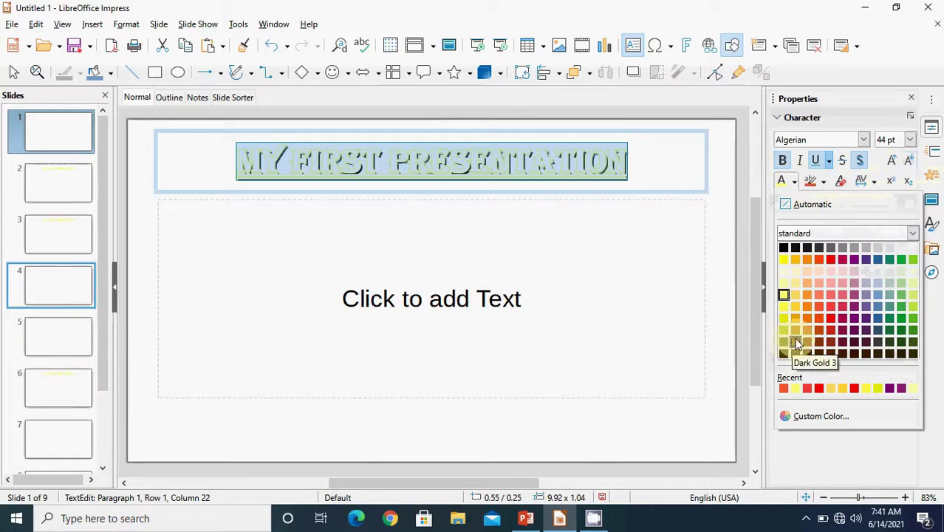
left_click(807, 319)
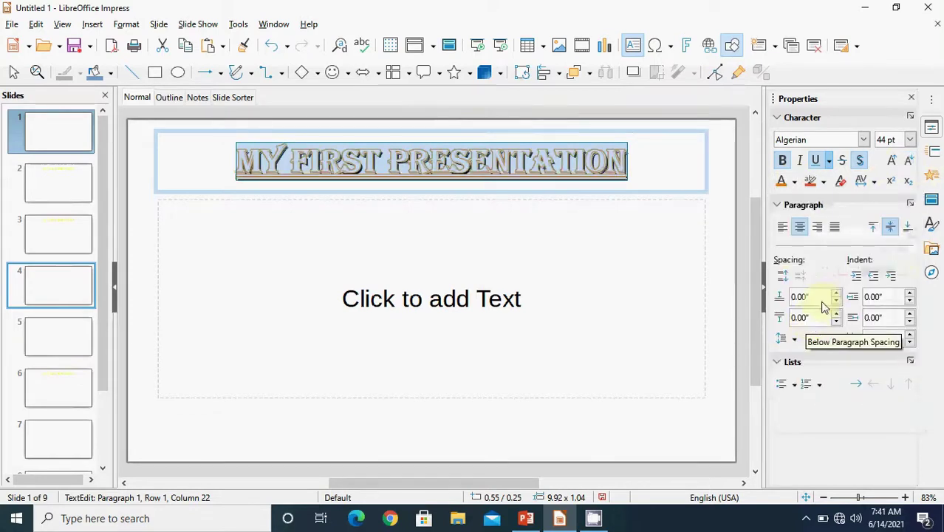
left_click(824, 182)
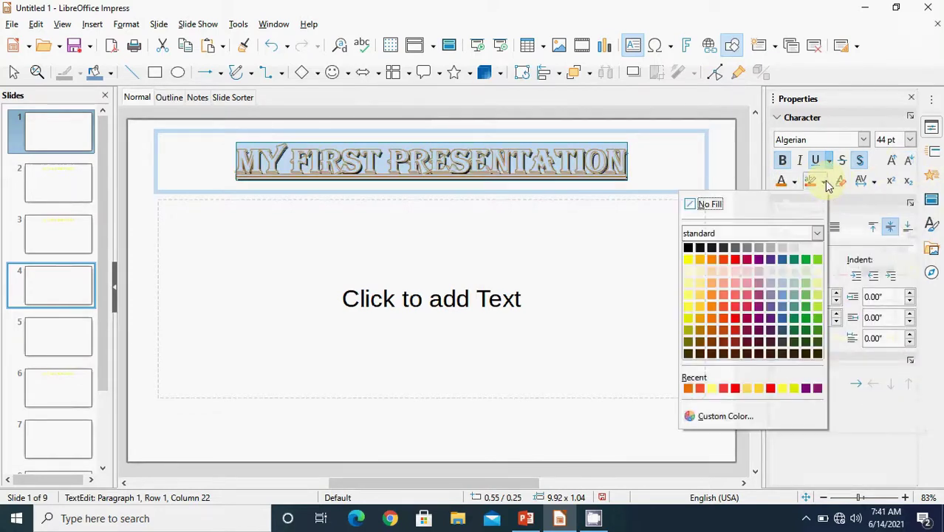
left_click(778, 308)
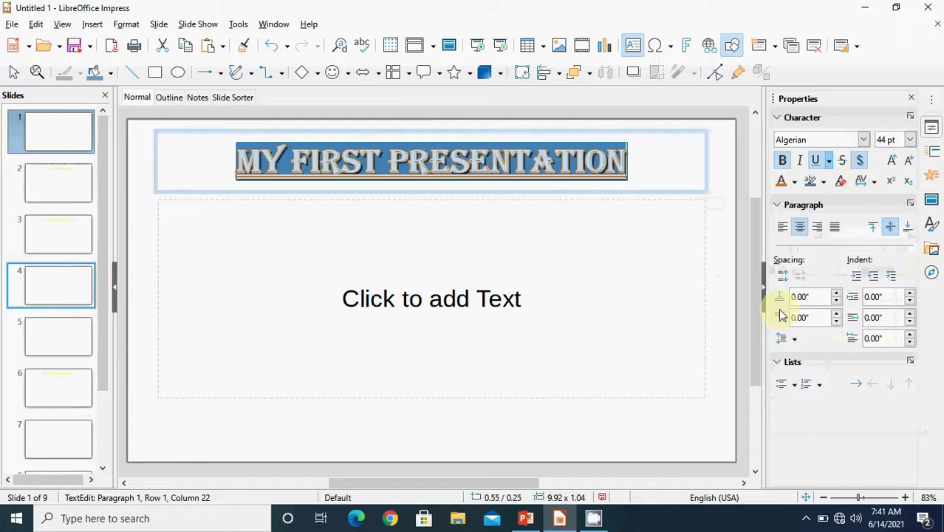
Clear all direct formatting from the slide 1 title, undoing and reapplying the clearing once
left_click(845, 188)
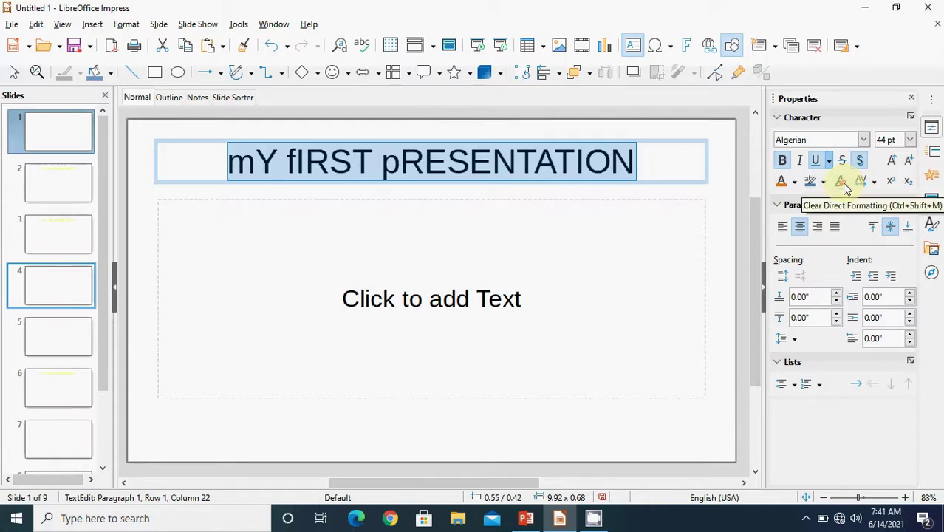
key("End")
left_click(845, 185)
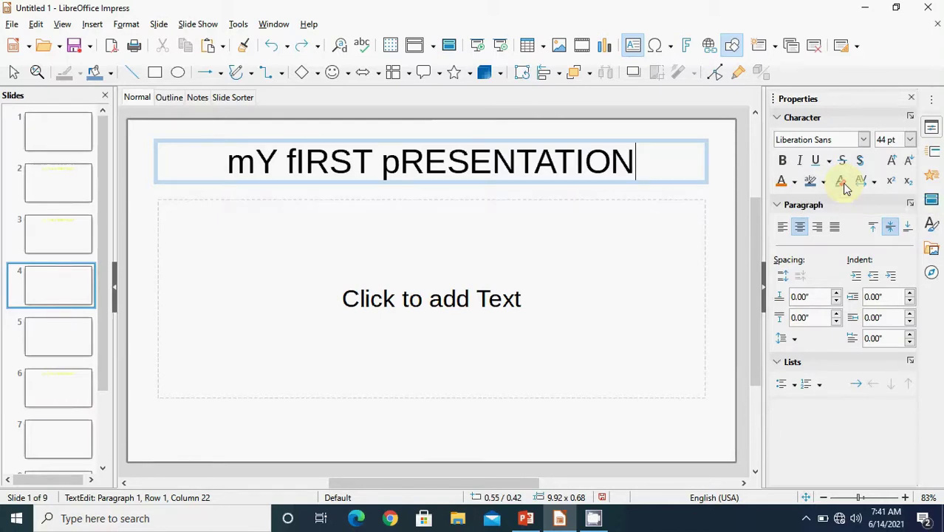
key("ctrl+z")
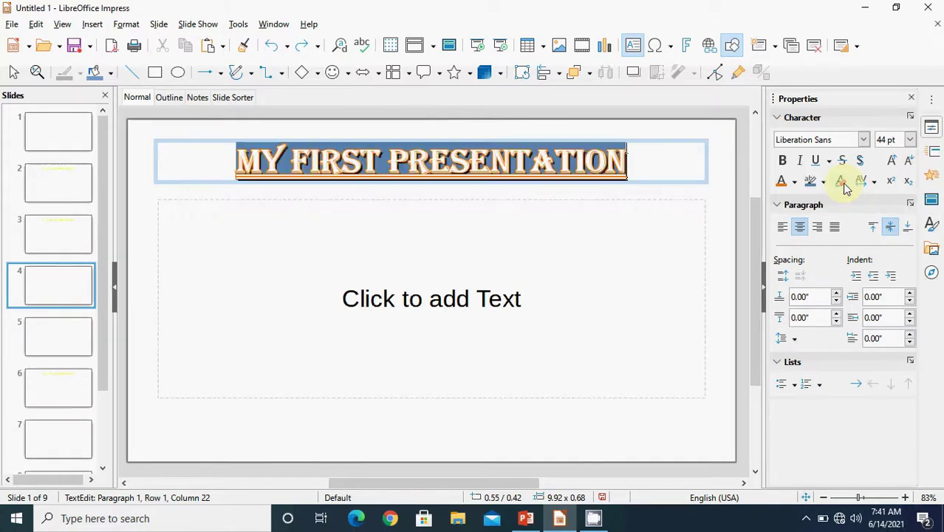
left_click(847, 188)
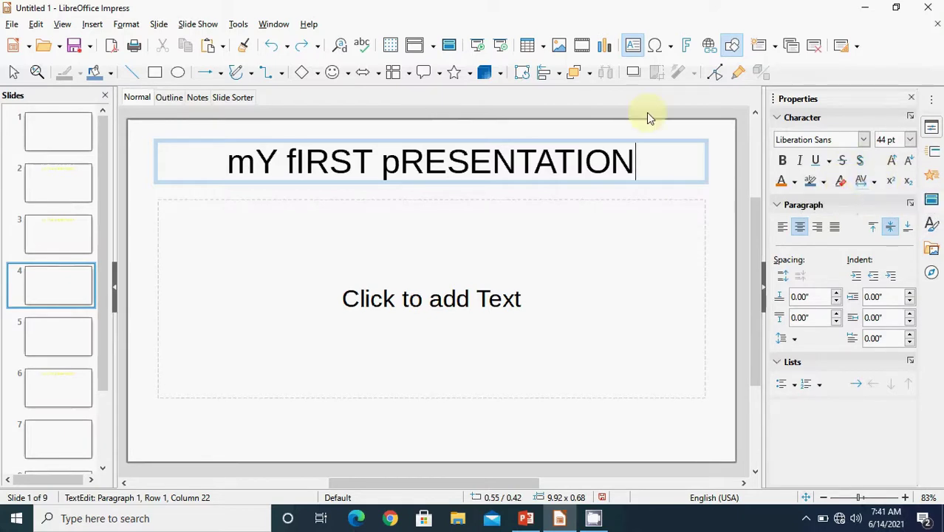
Set the character spacing of the whole slide 1 title to Loose
left_click_drag(642, 162, 137, 103)
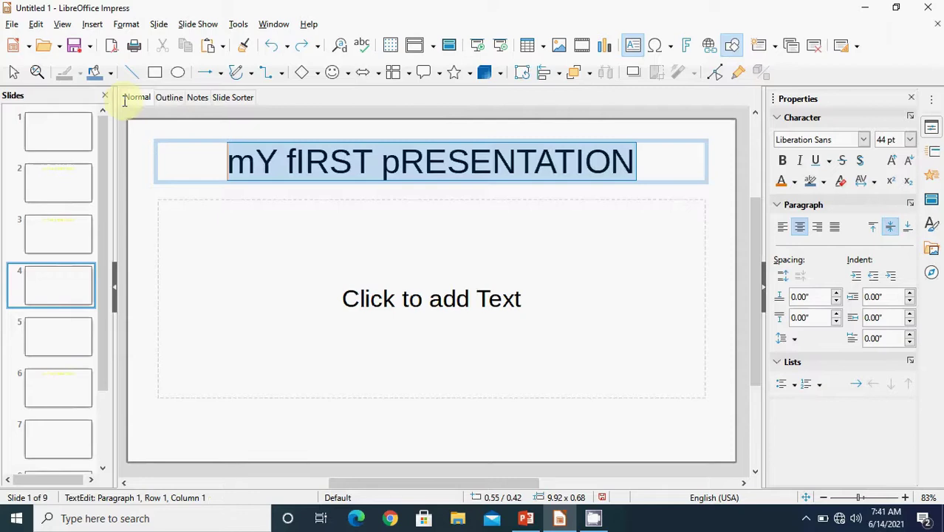
left_click(875, 183)
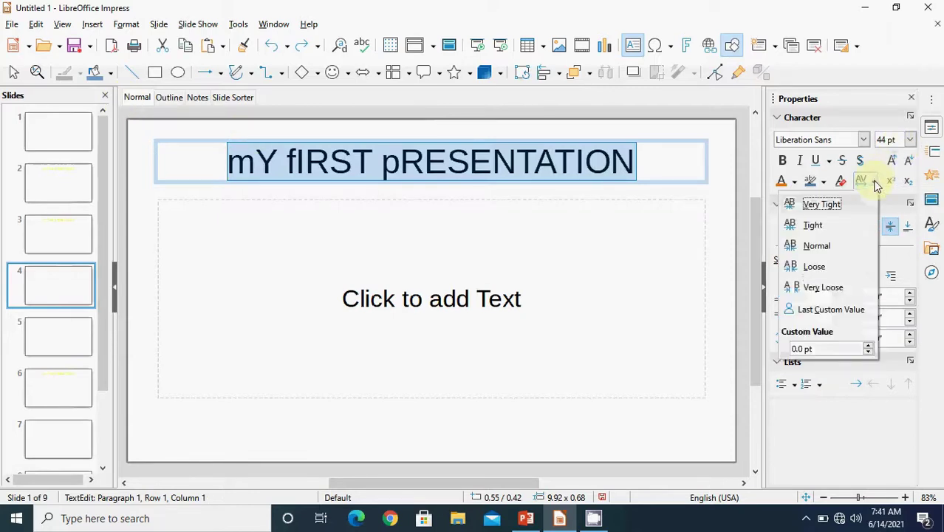
left_click(828, 267)
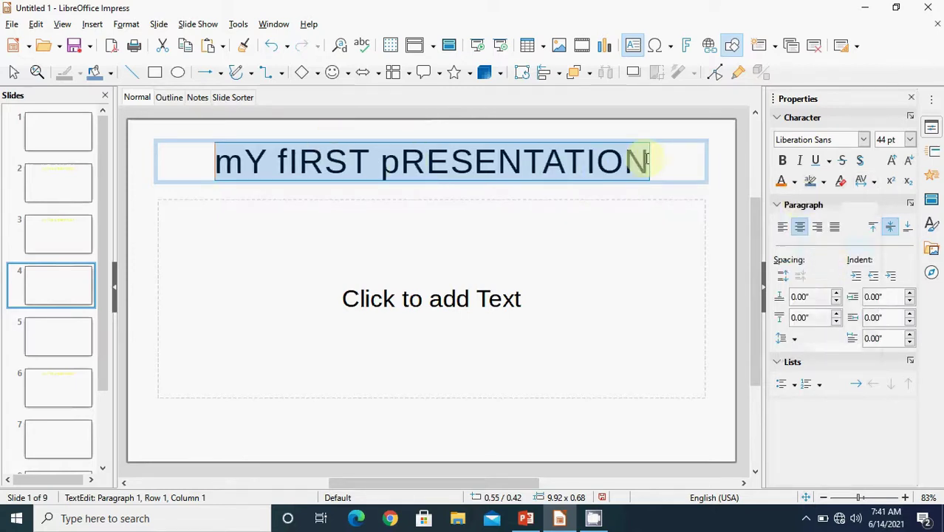
Apply superscript to the slide 1 title, switch it to subscript, and reapply superscript to the whole title
left_click(892, 187)
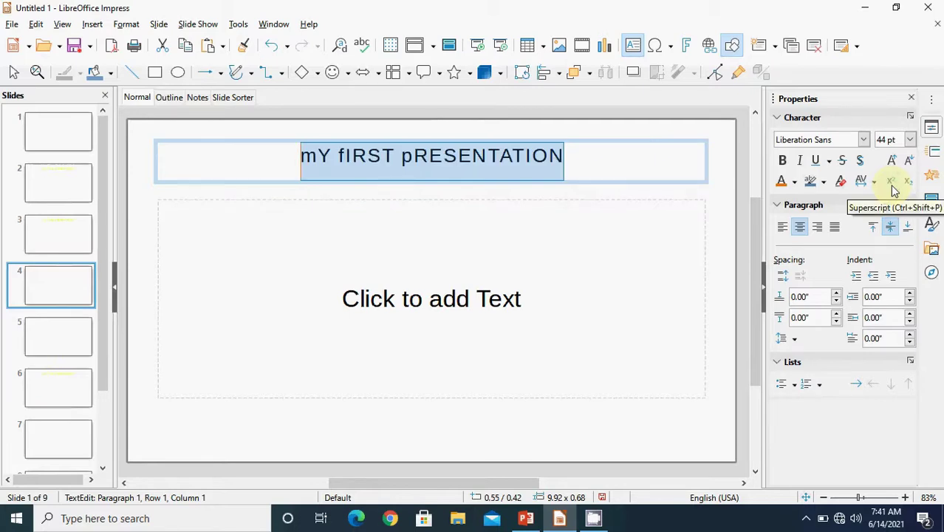
key("End")
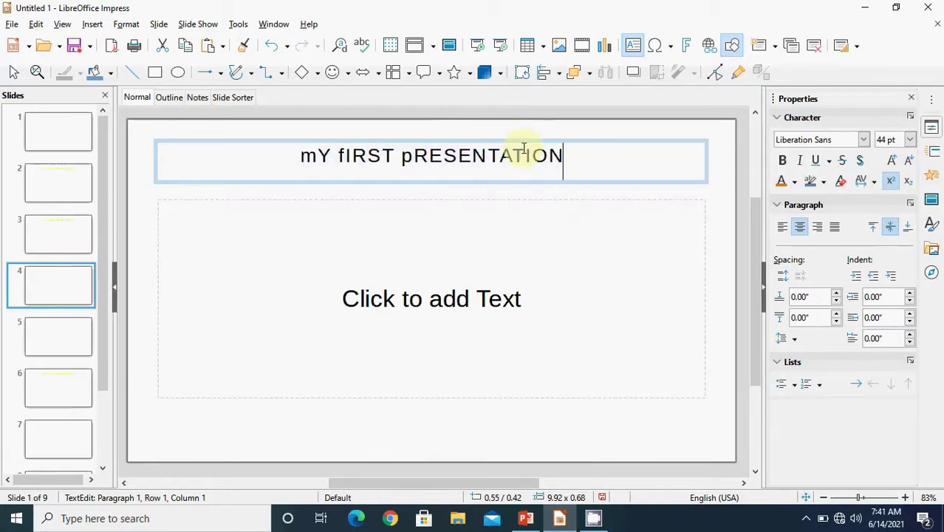
left_click(909, 186)
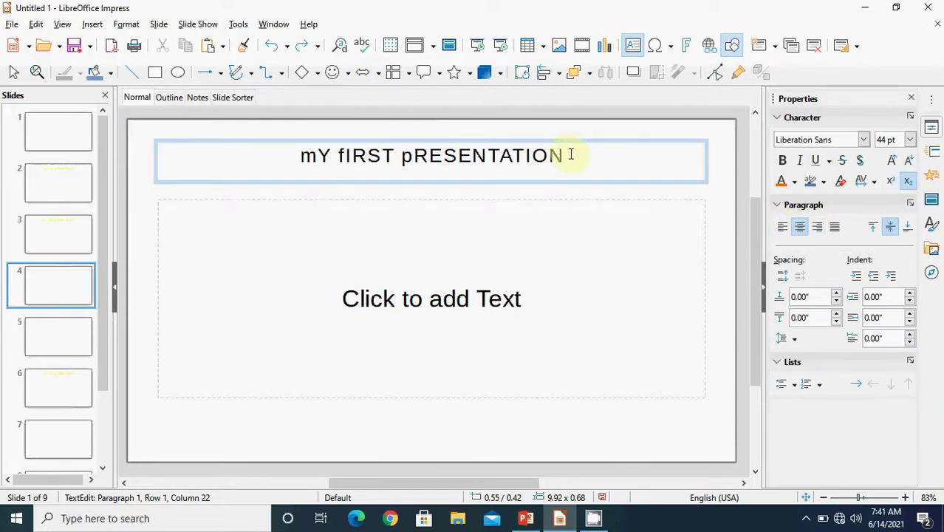
left_click_drag(566, 155, 299, 144)
key("ctrl+shift+p")
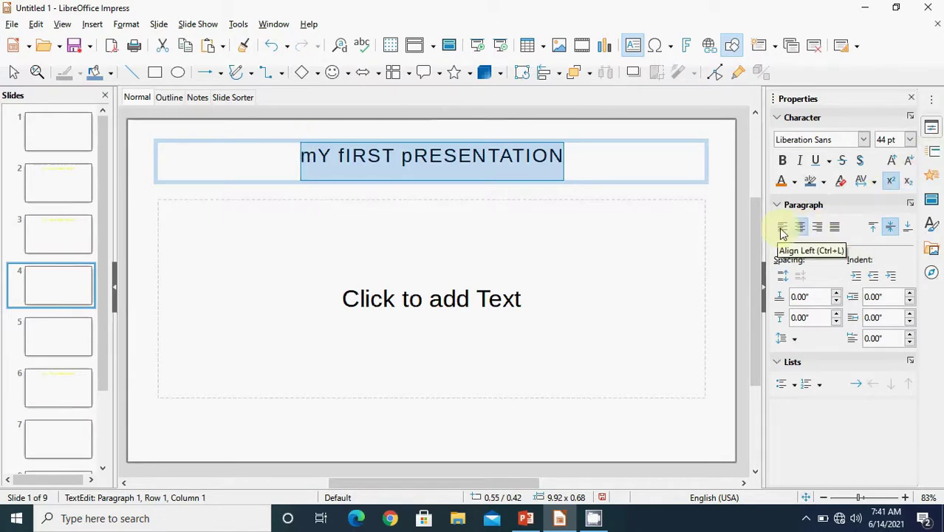
Align the slide 1 title left, right and justified, and return it to centred alignment
left_click(782, 229)
left_click(819, 228)
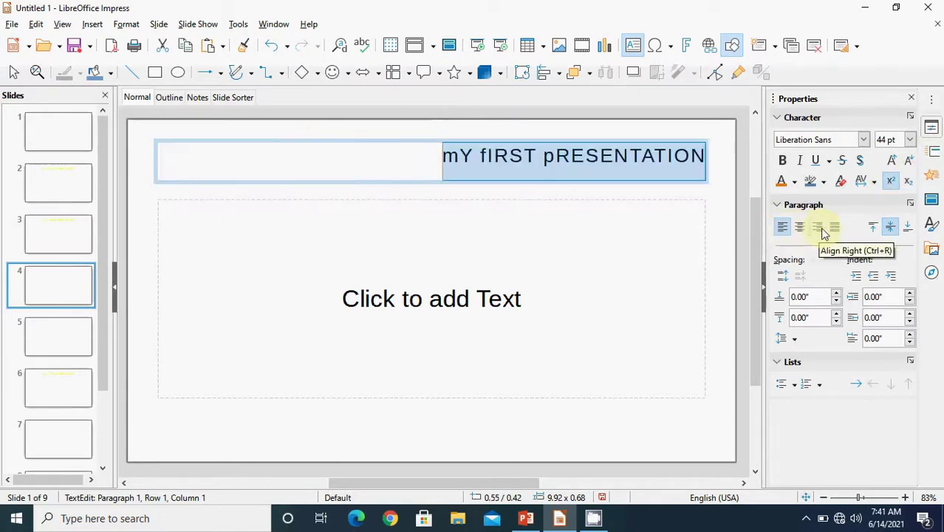
left_click(835, 229)
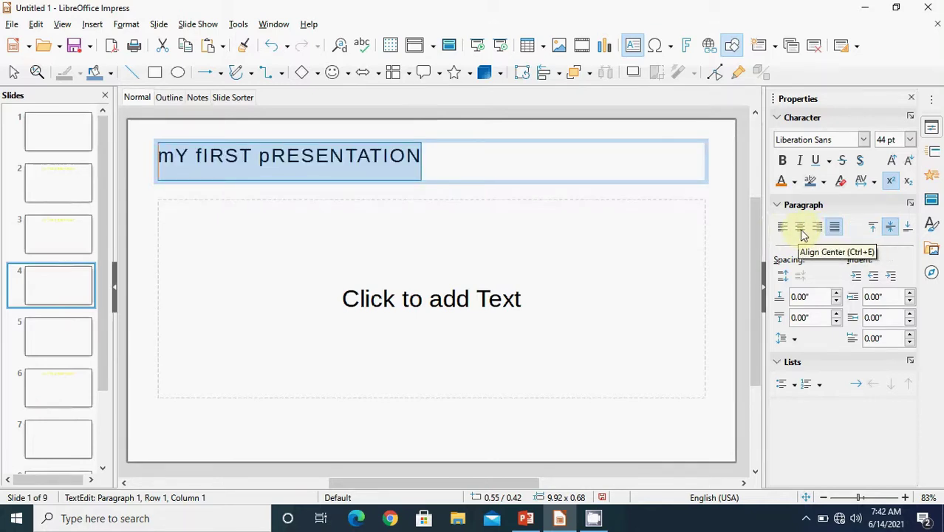
left_click(805, 233)
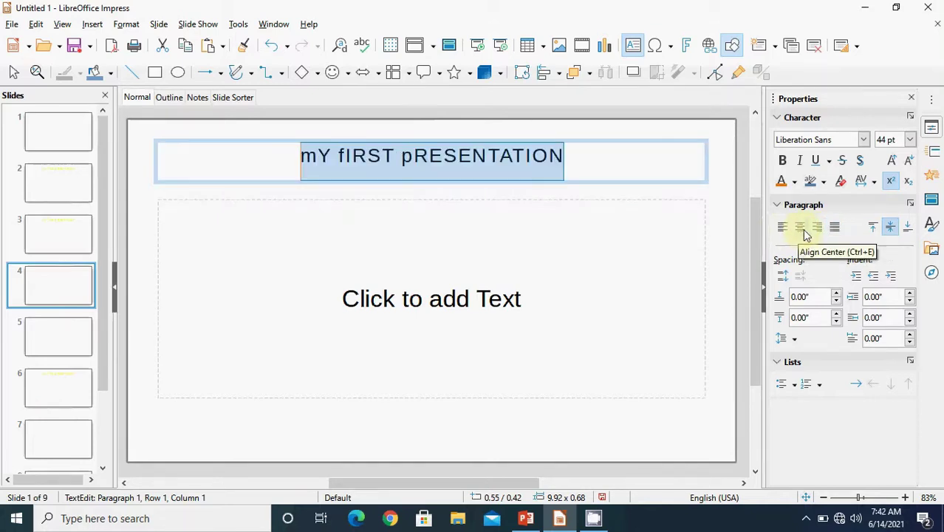
Set the vertical alignment of the slide 1 title to bottom and select the whole title text again
left_click(908, 227)
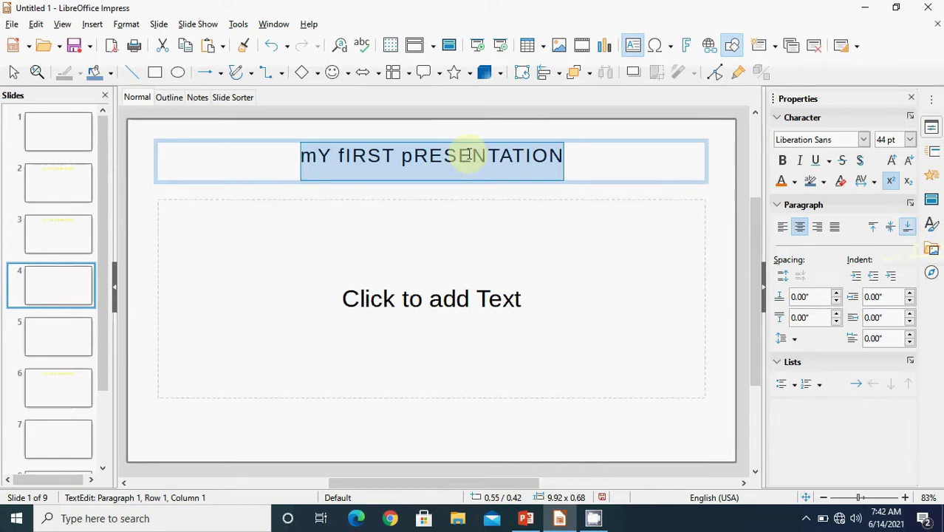
key("Home")
left_click_drag(303, 157, 576, 166)
left_click(580, 167)
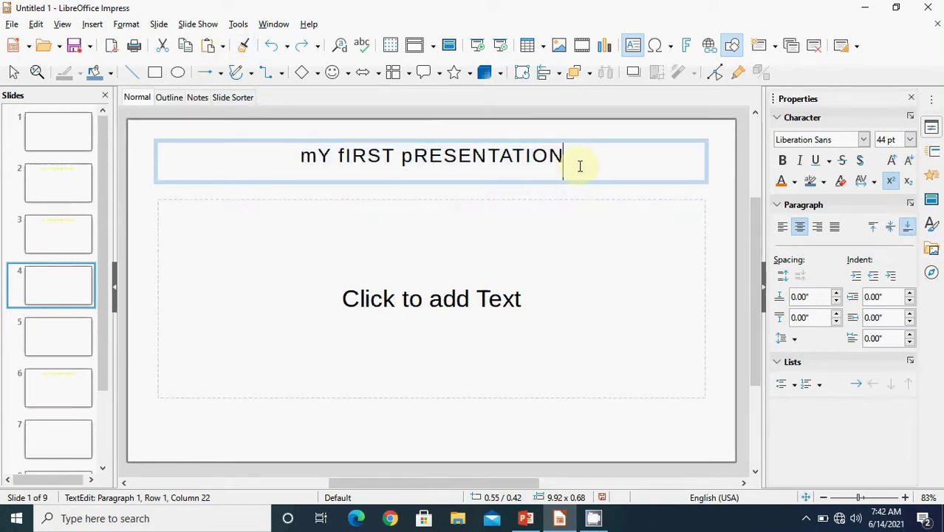
left_click_drag(565, 156, 299, 133)
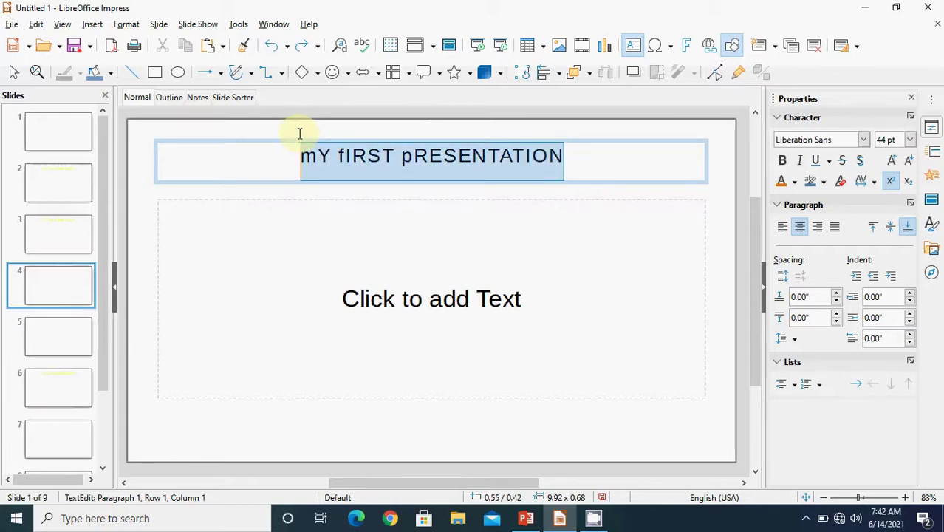
Cycle the title through left, centred, right and justified alignment once more, ending on centred
left_click(783, 227)
left_click(799, 234)
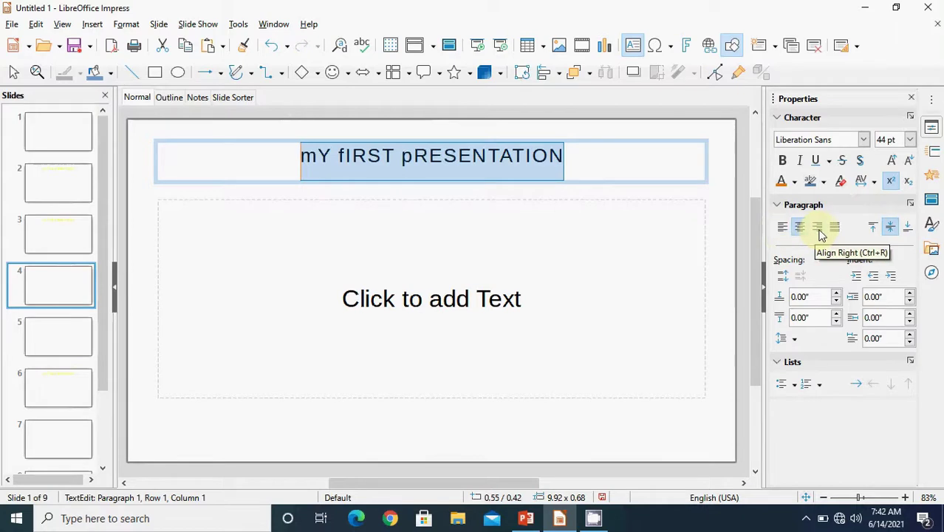
left_click(819, 227)
left_click(836, 229)
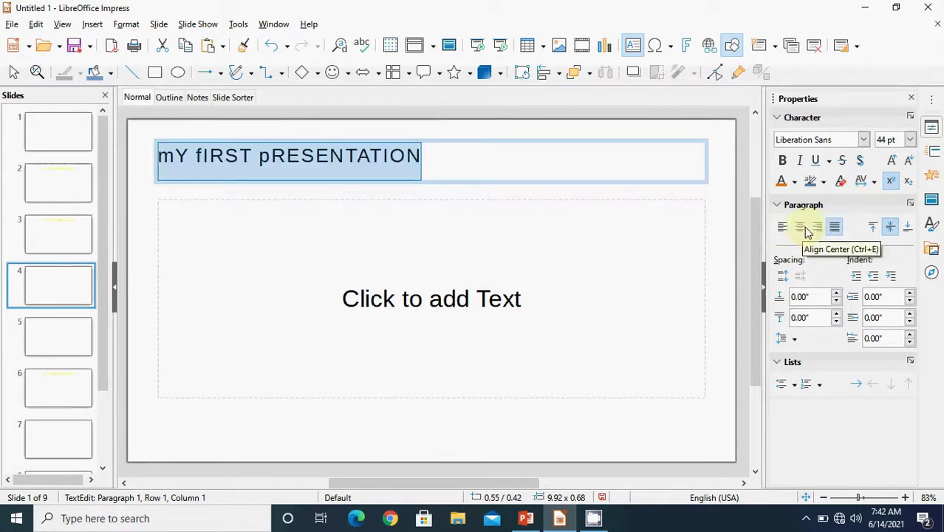
left_click(802, 227)
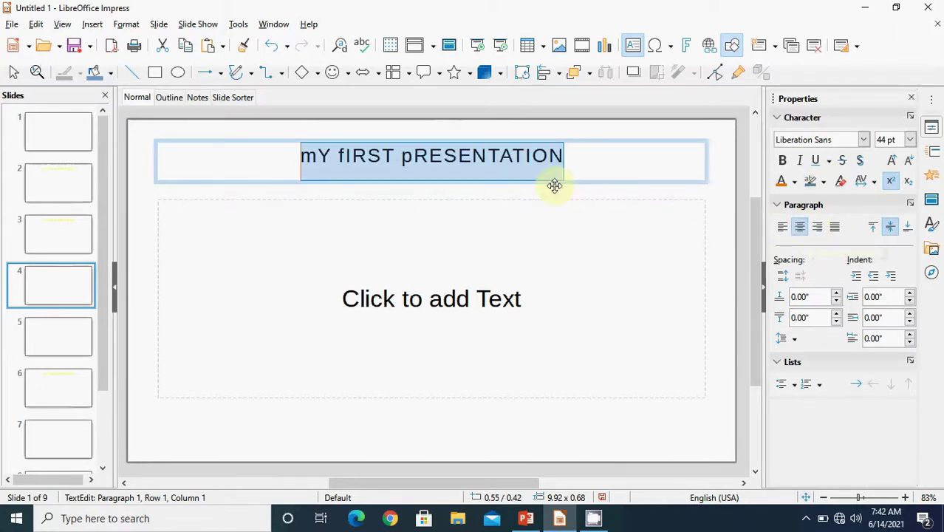
Remove the superscript from the slide 1 title, justify the full-size text and centre it again
left_click(890, 181)
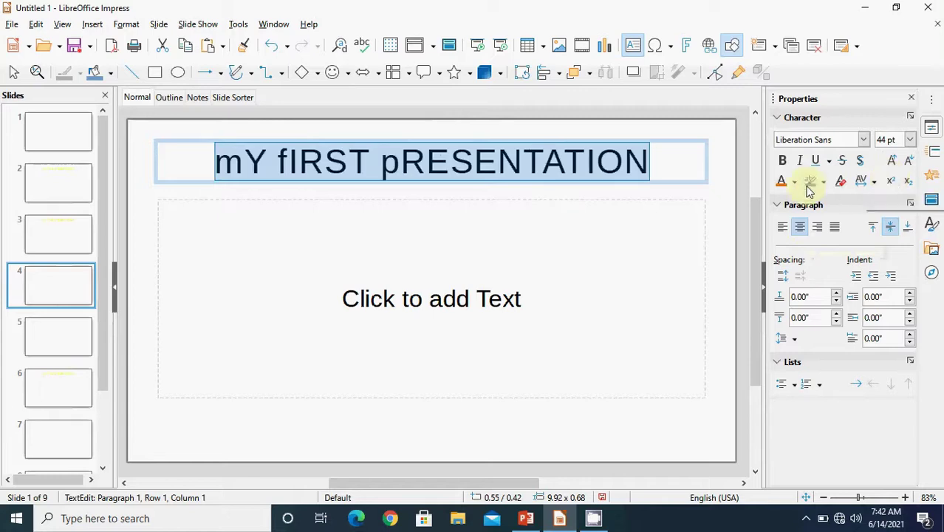
left_click(837, 227)
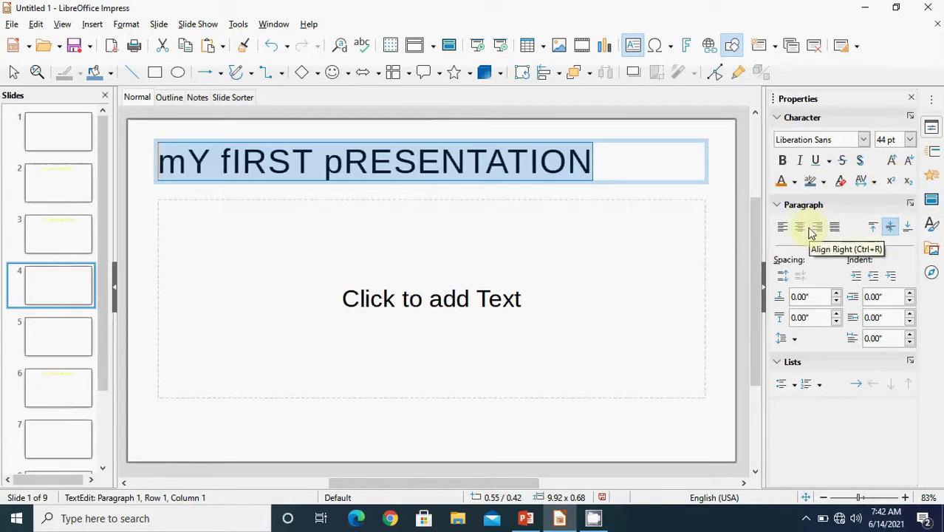
left_click(801, 227)
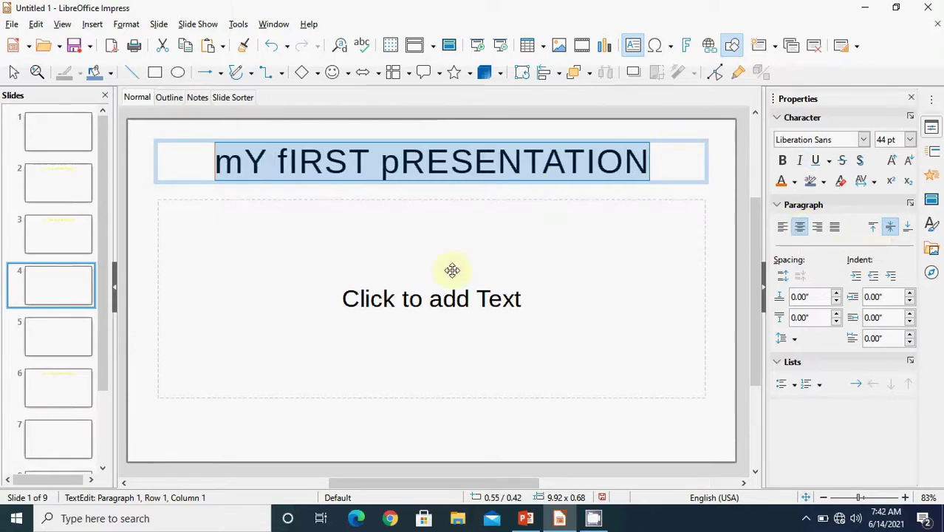
Enter the sample text "bvvhjjhvjgvj" in the content placeholder below the slide 1 title
left_click(434, 299)
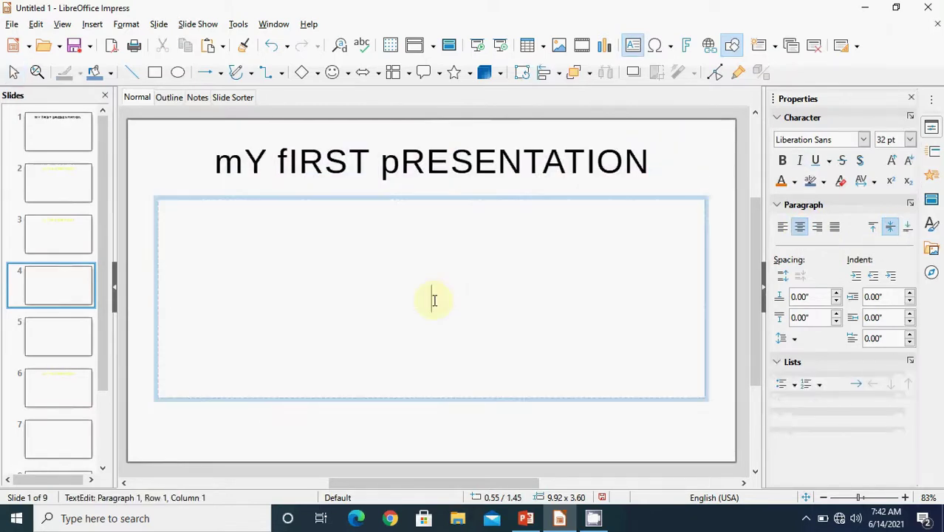
type("bvvhjjhvjgvj")
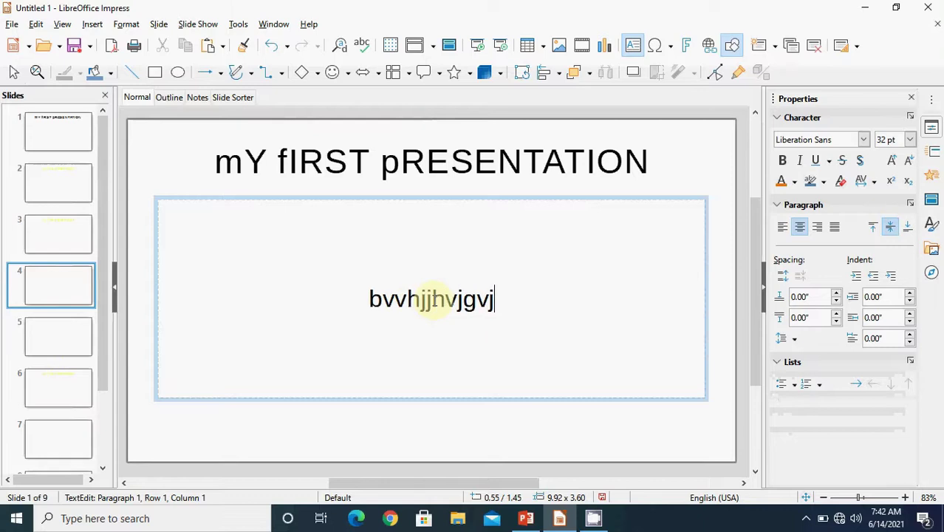